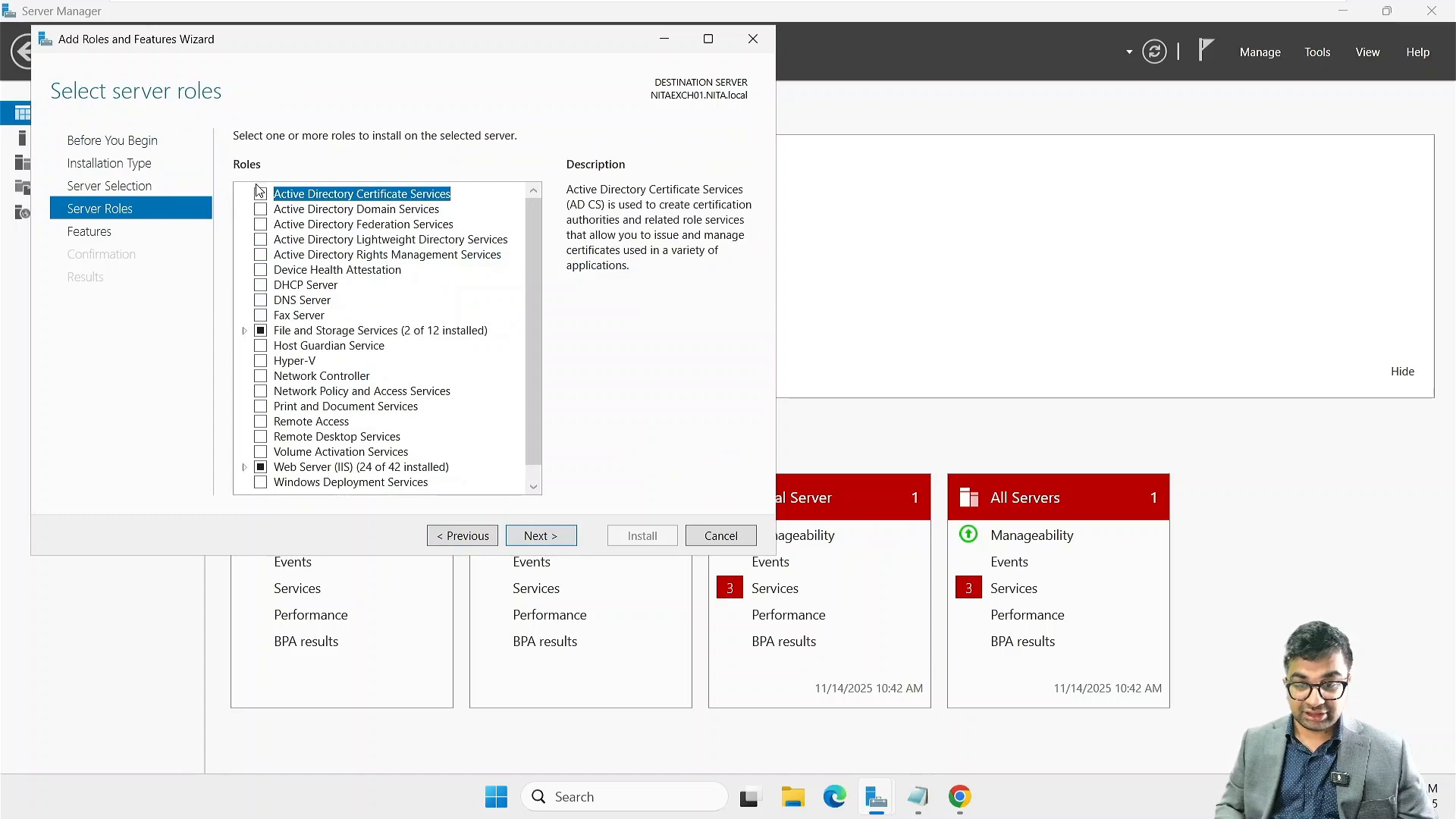
- Add the Active Directory Certificate Services role with its required management tools, and proceed to its role services without extra features
{"action": "left_click", "coordinate": [260, 196]}
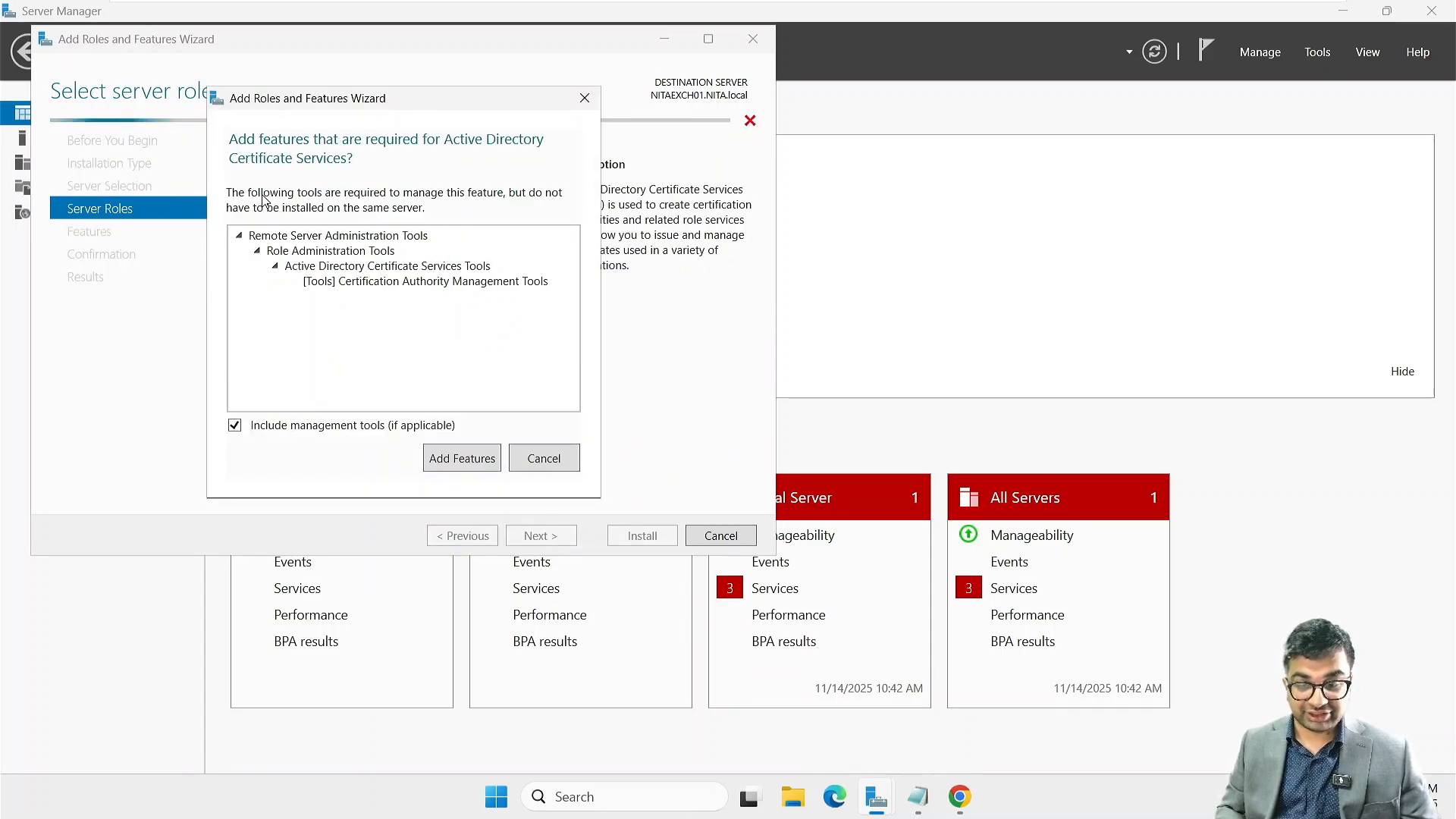
{"action": "left_click", "coordinate": [463, 458]}
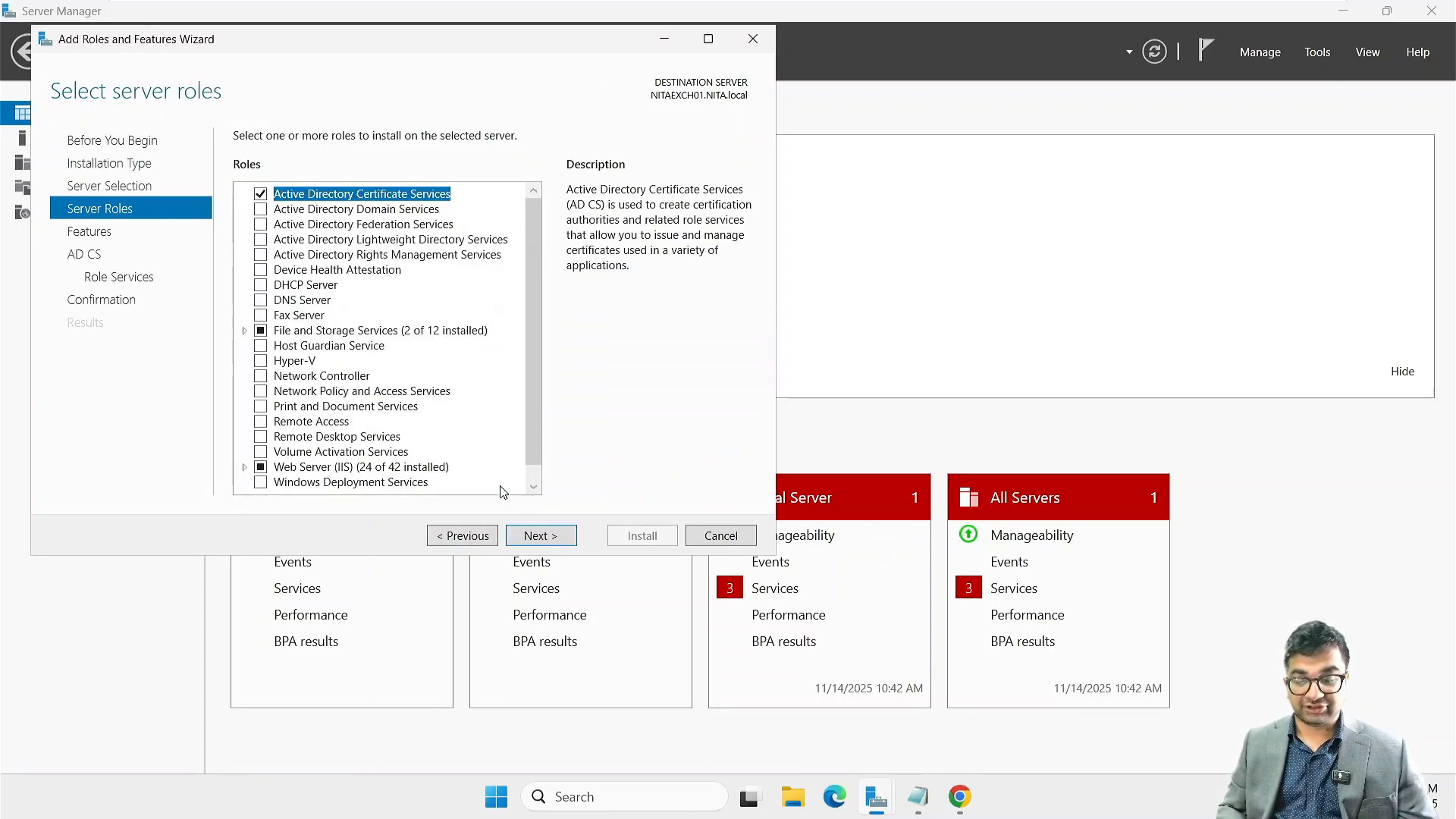
{"action": "left_click", "coordinate": [540, 535]}
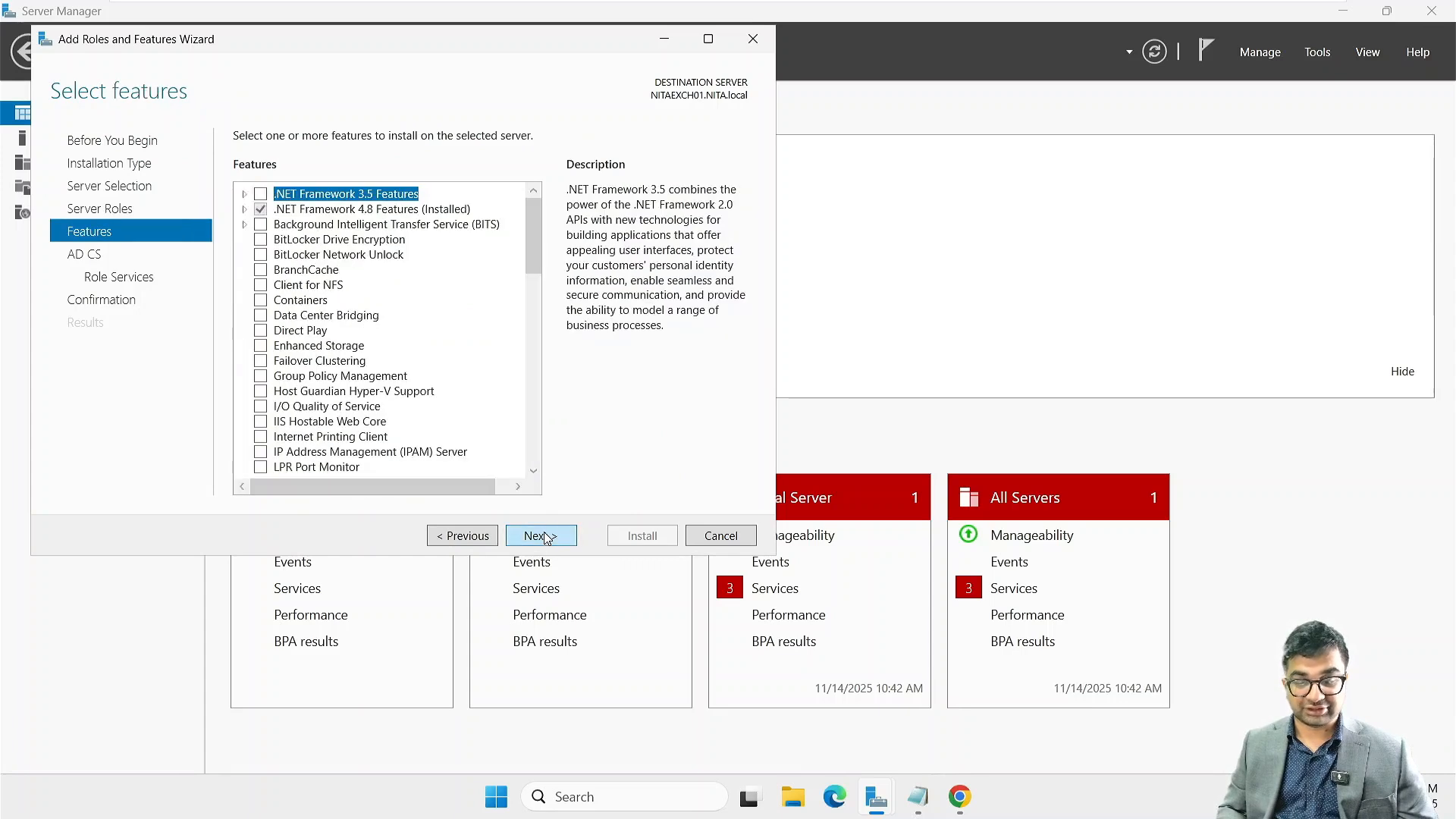
{"action": "left_click", "coordinate": [540, 535]}
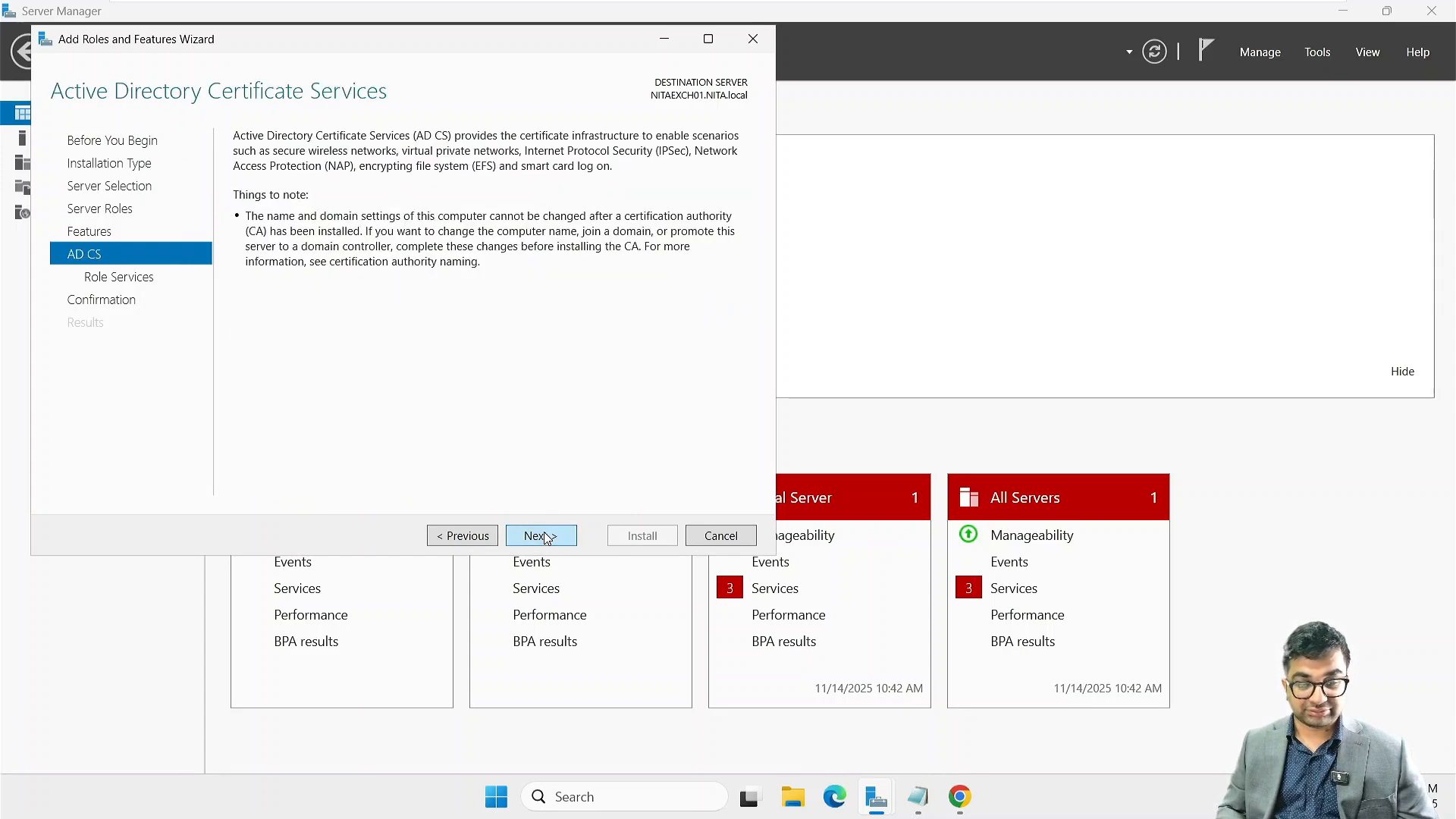
{"action": "left_click", "coordinate": [546, 536]}
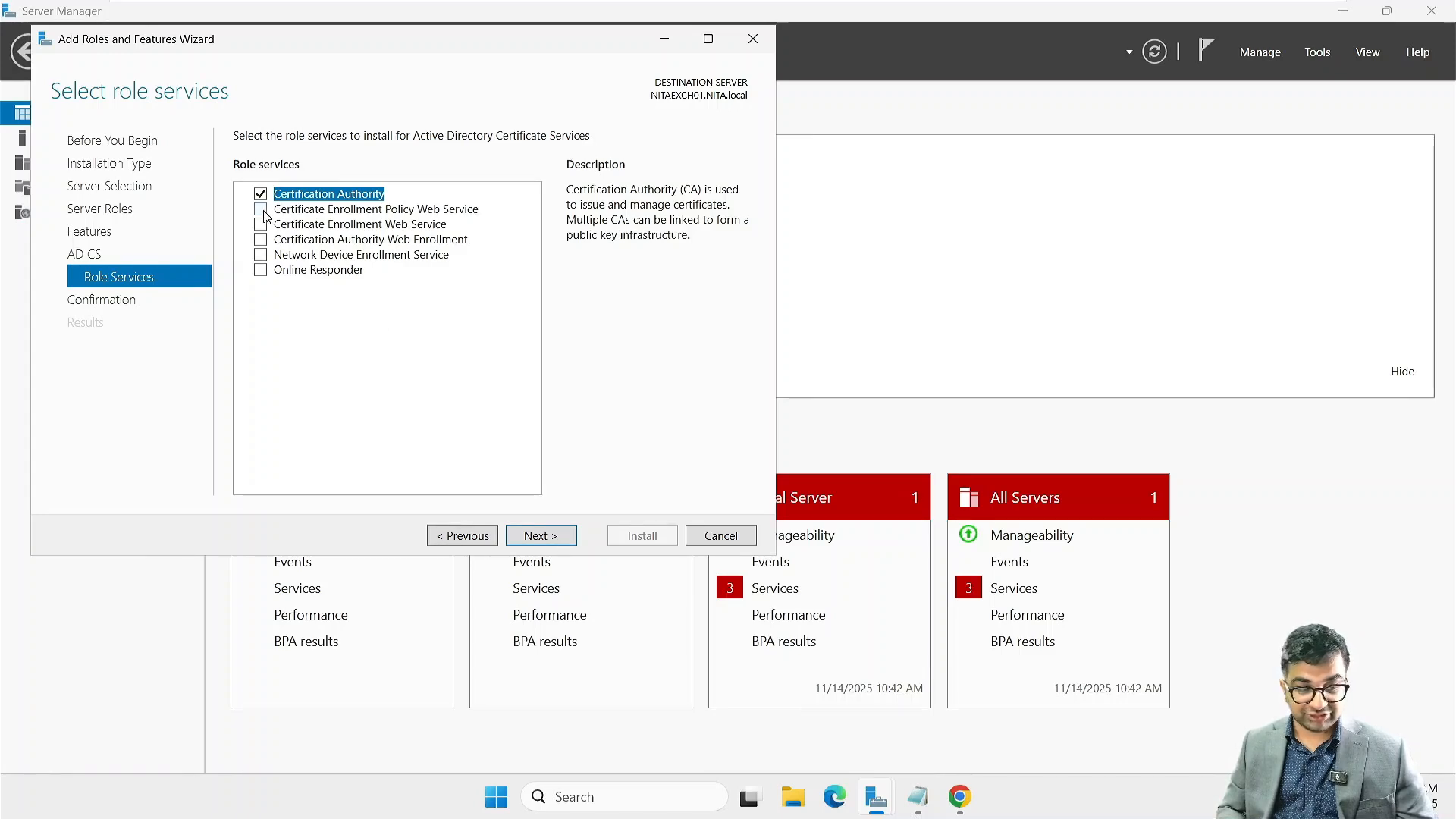
- Add the Certification Authority Web Enrollment role service with its required IIS features alongside Certification Authority
{"action": "left_click", "coordinate": [261, 240]}
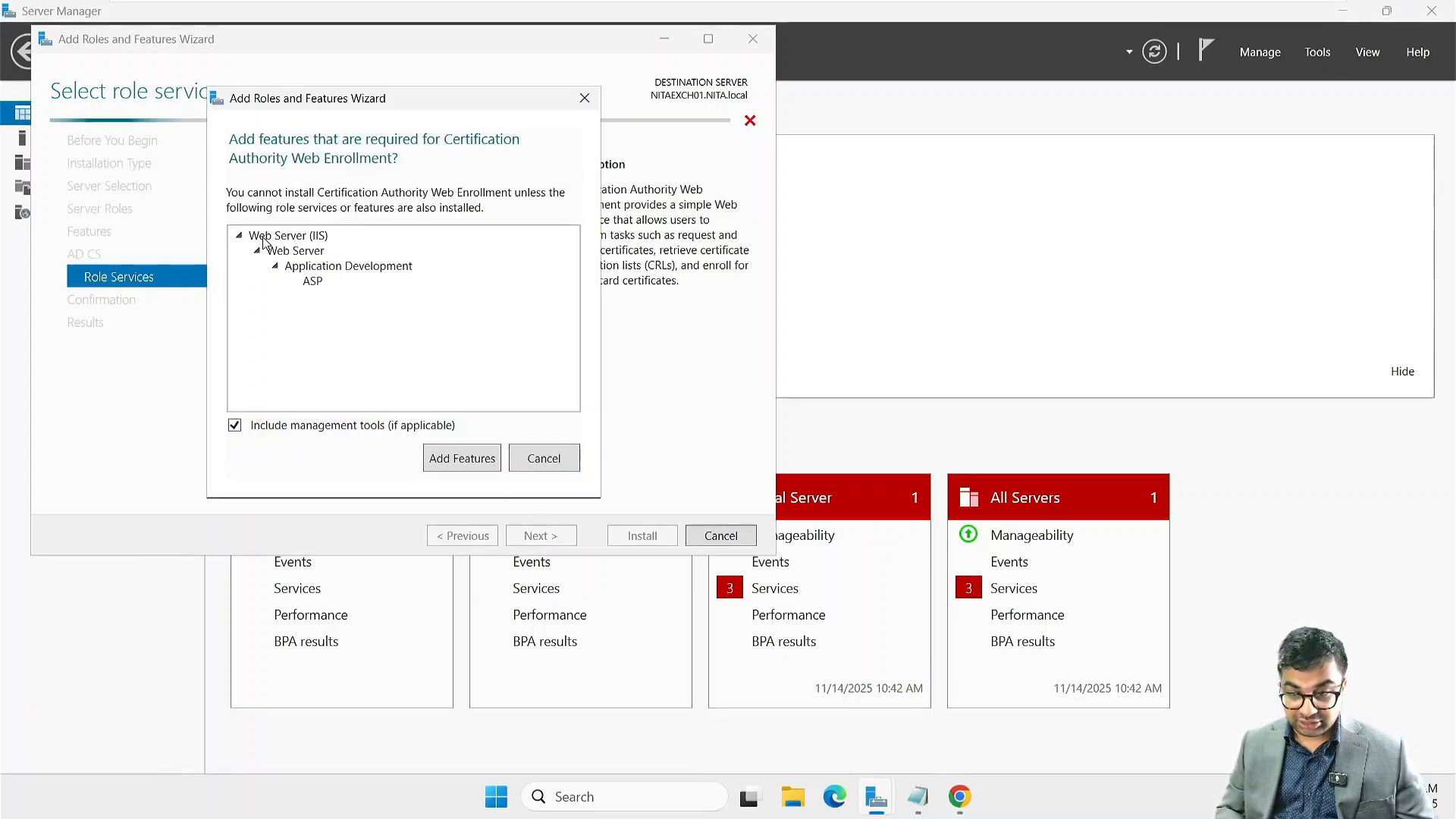
{"action": "left_click", "coordinate": [462, 459]}
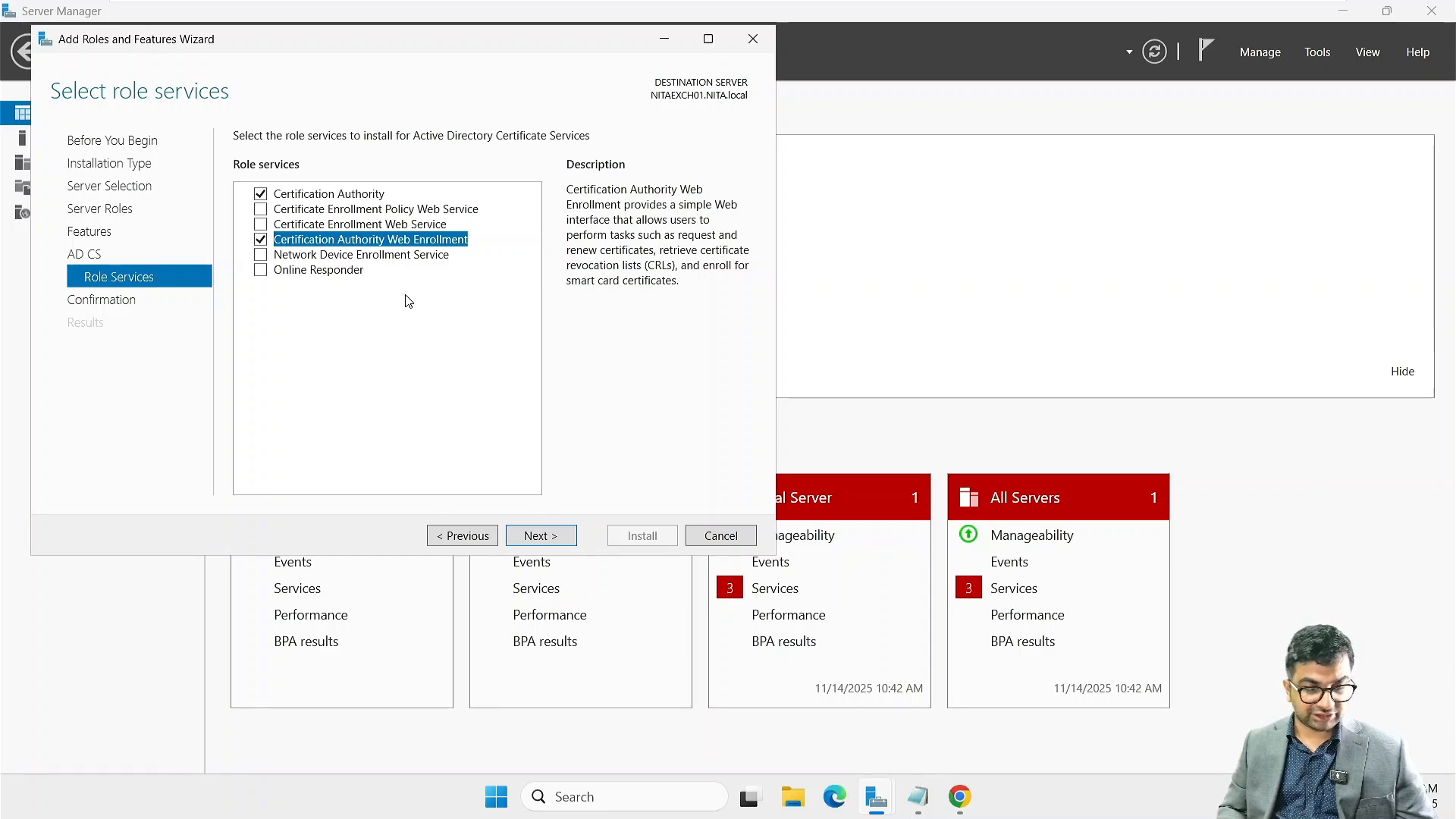
{"action": "left_click", "coordinate": [551, 537]}
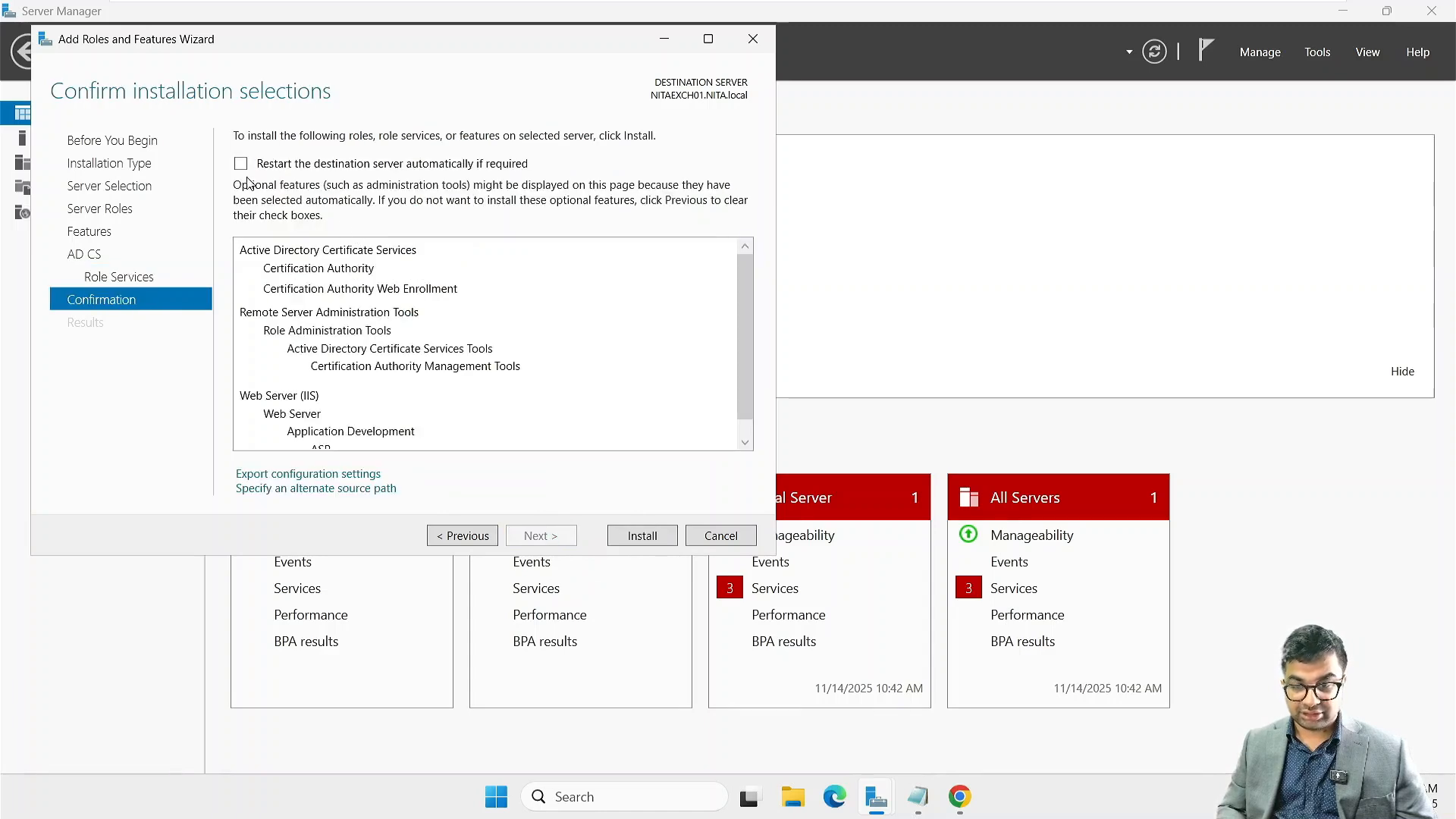
- Allow the destination server to restart automatically if required, and review the installation selections
{"action": "left_click", "coordinate": [241, 164]}
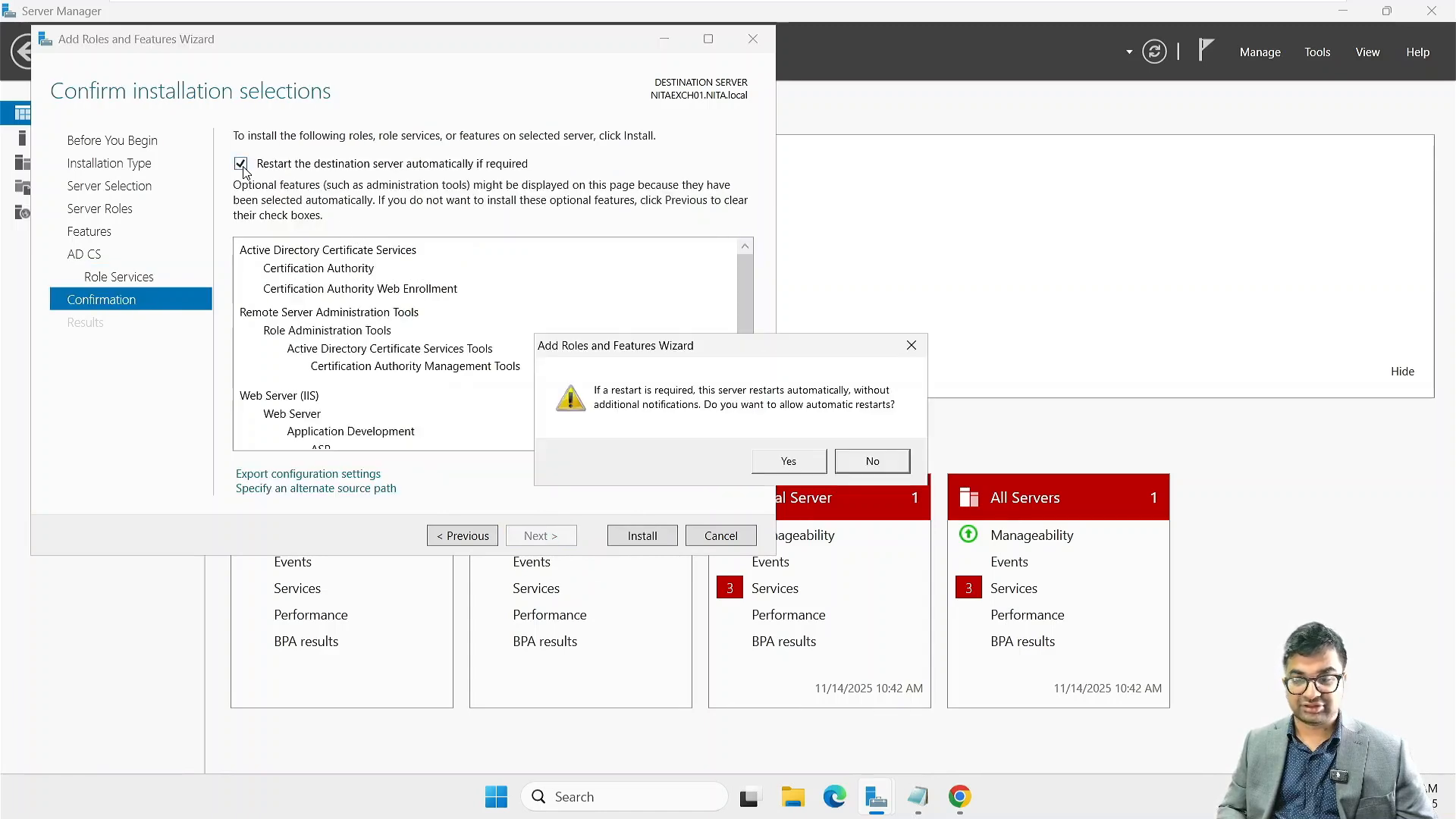
{"action": "left_click", "coordinate": [790, 464]}
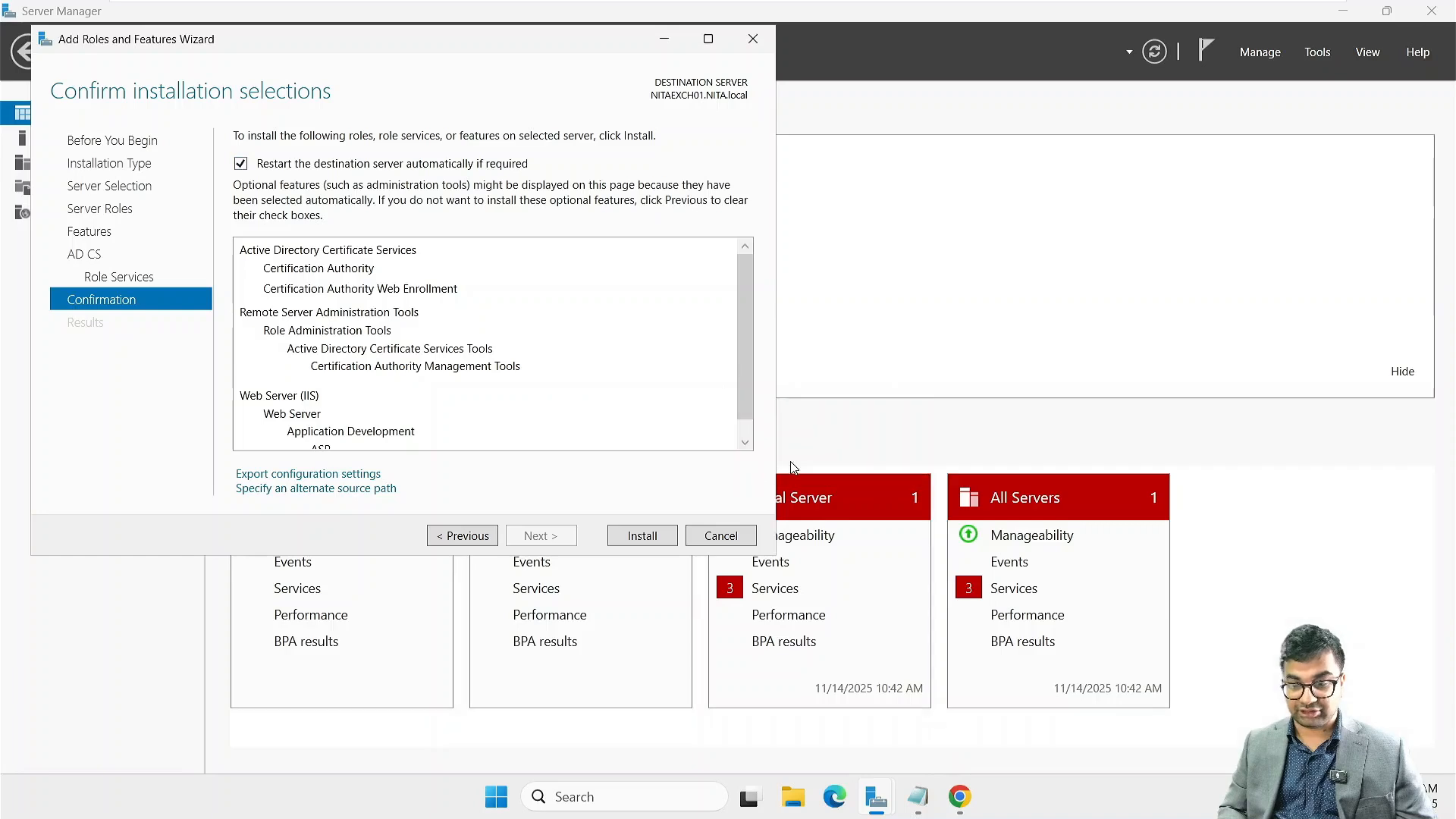
{"action": "scroll", "coordinate": [467, 394], "scroll_direction": "down", "scroll_amount": 1}
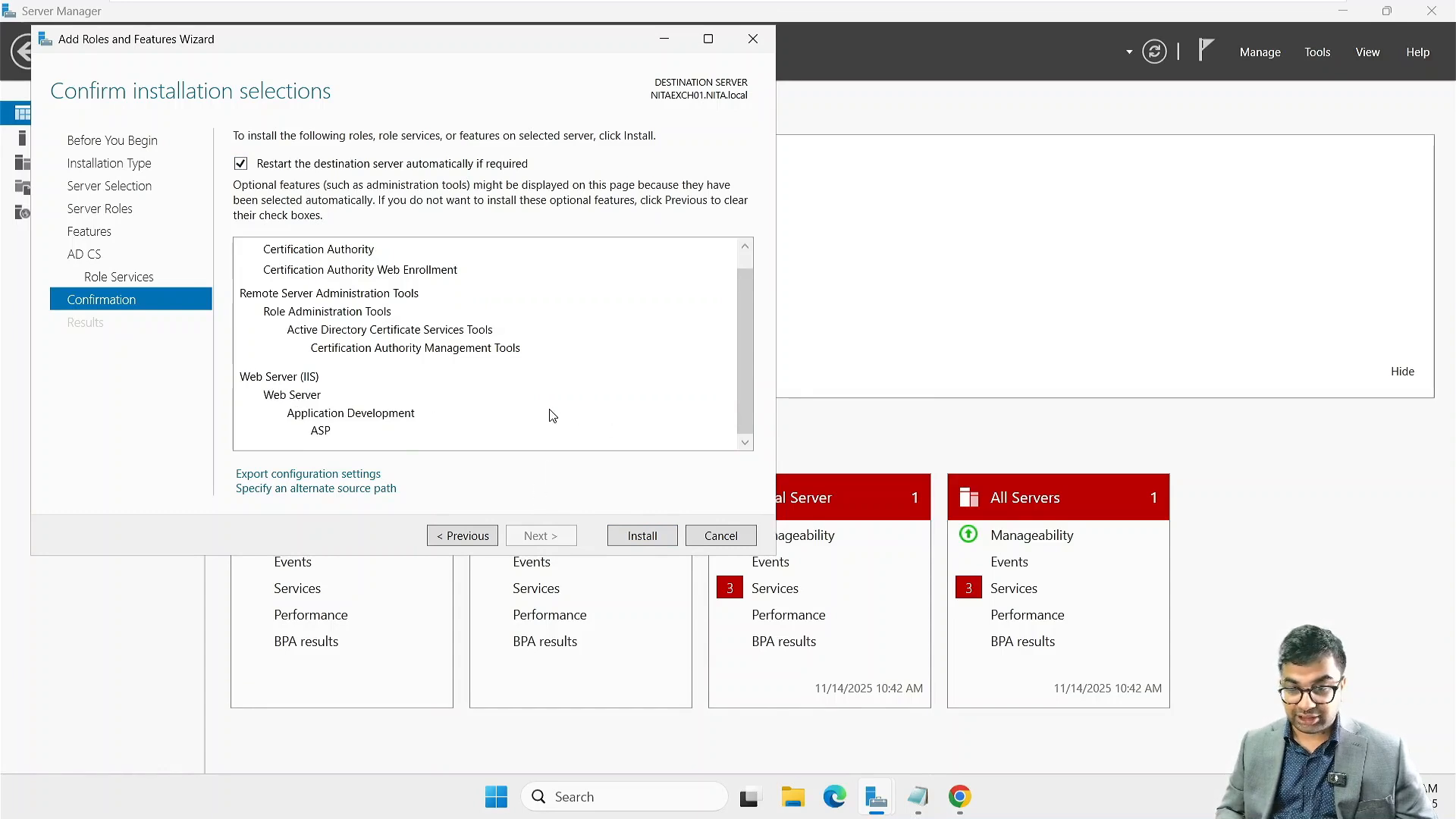
- Recheck the Certification Authority and Web Enrollment role service selections and start the installation
{"action": "left_click", "coordinate": [468, 536]}
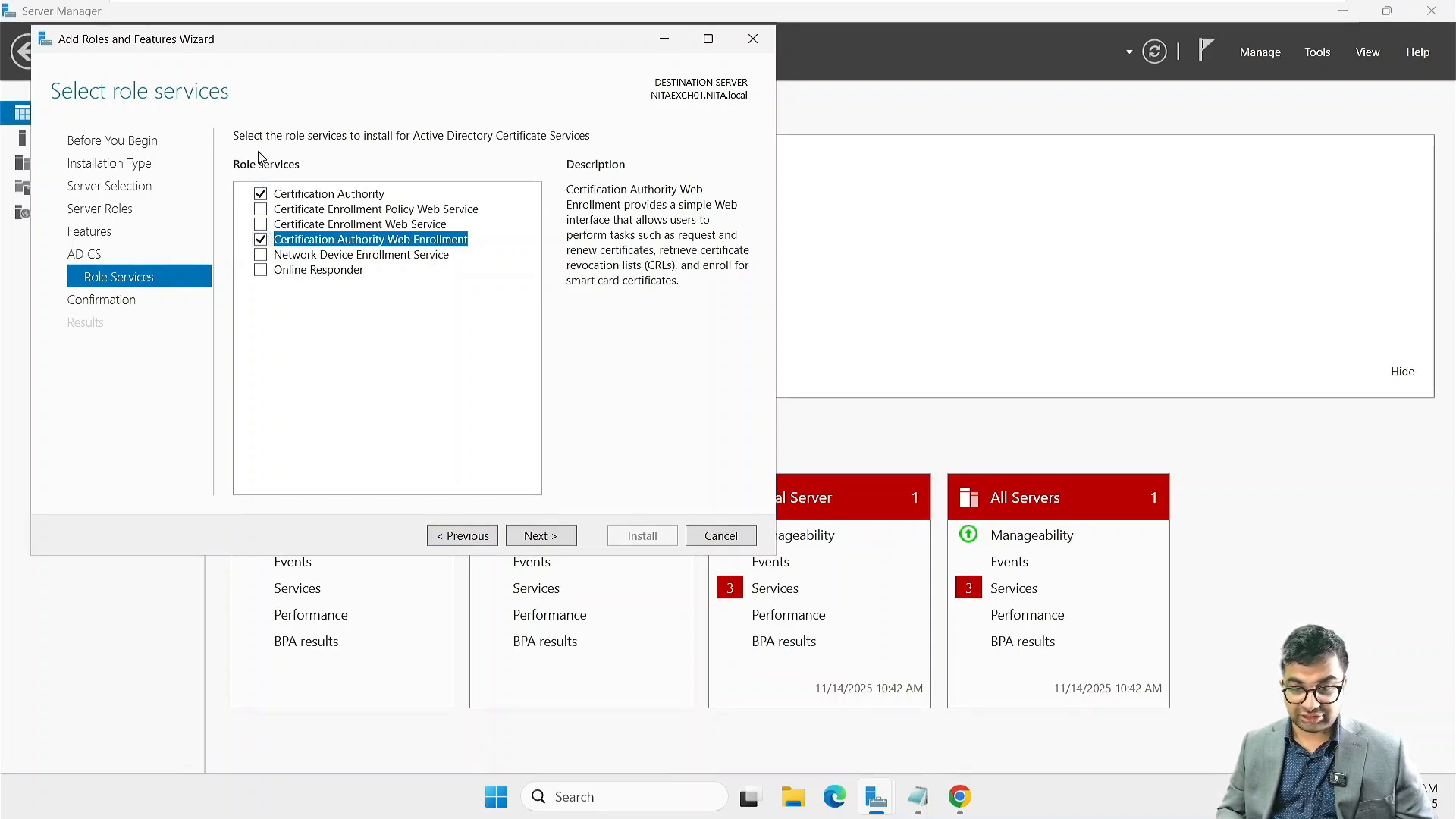
{"action": "left_click", "coordinate": [292, 194]}
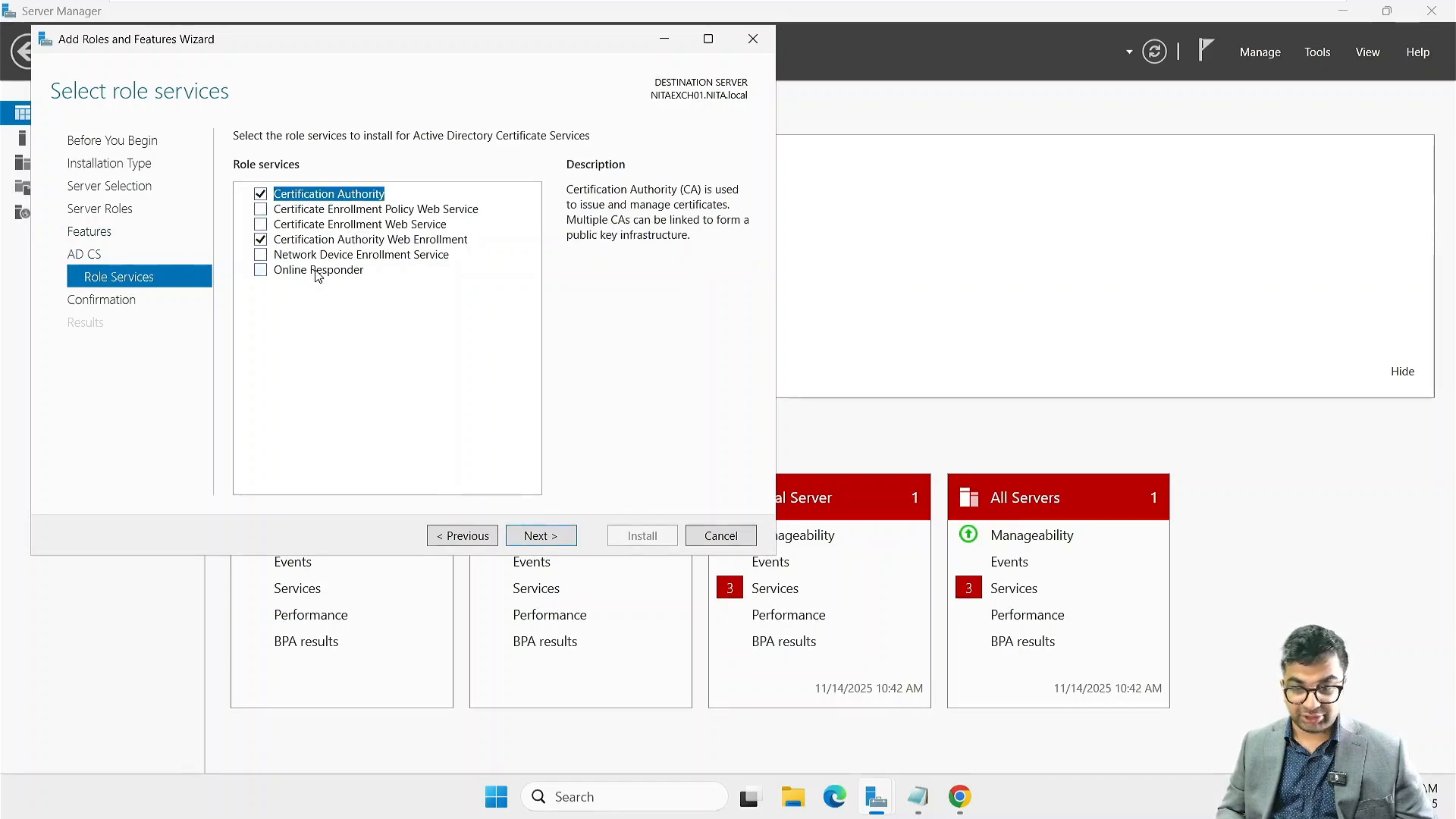
{"action": "left_click", "coordinate": [317, 243]}
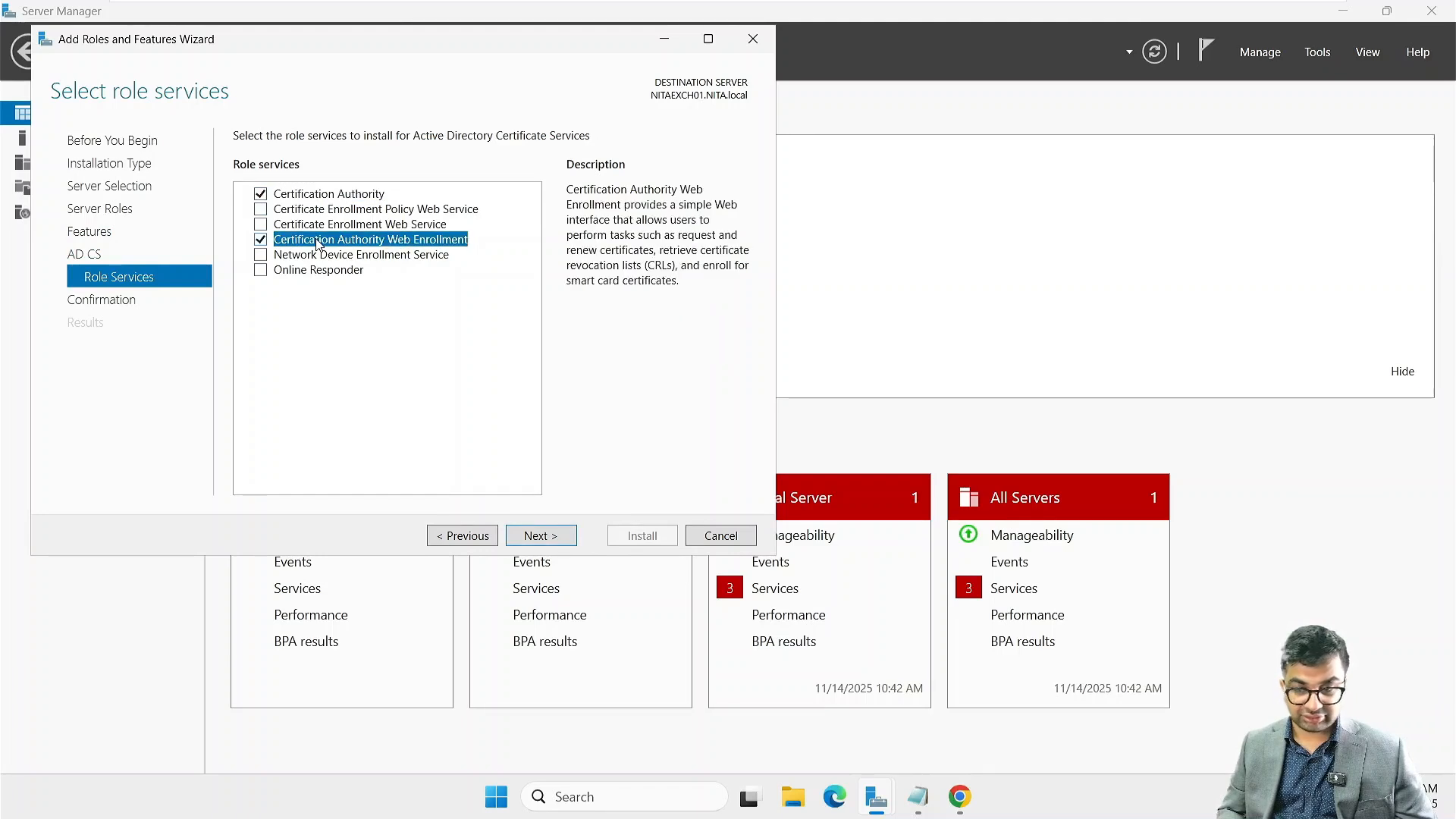
{"action": "left_click", "coordinate": [549, 540]}
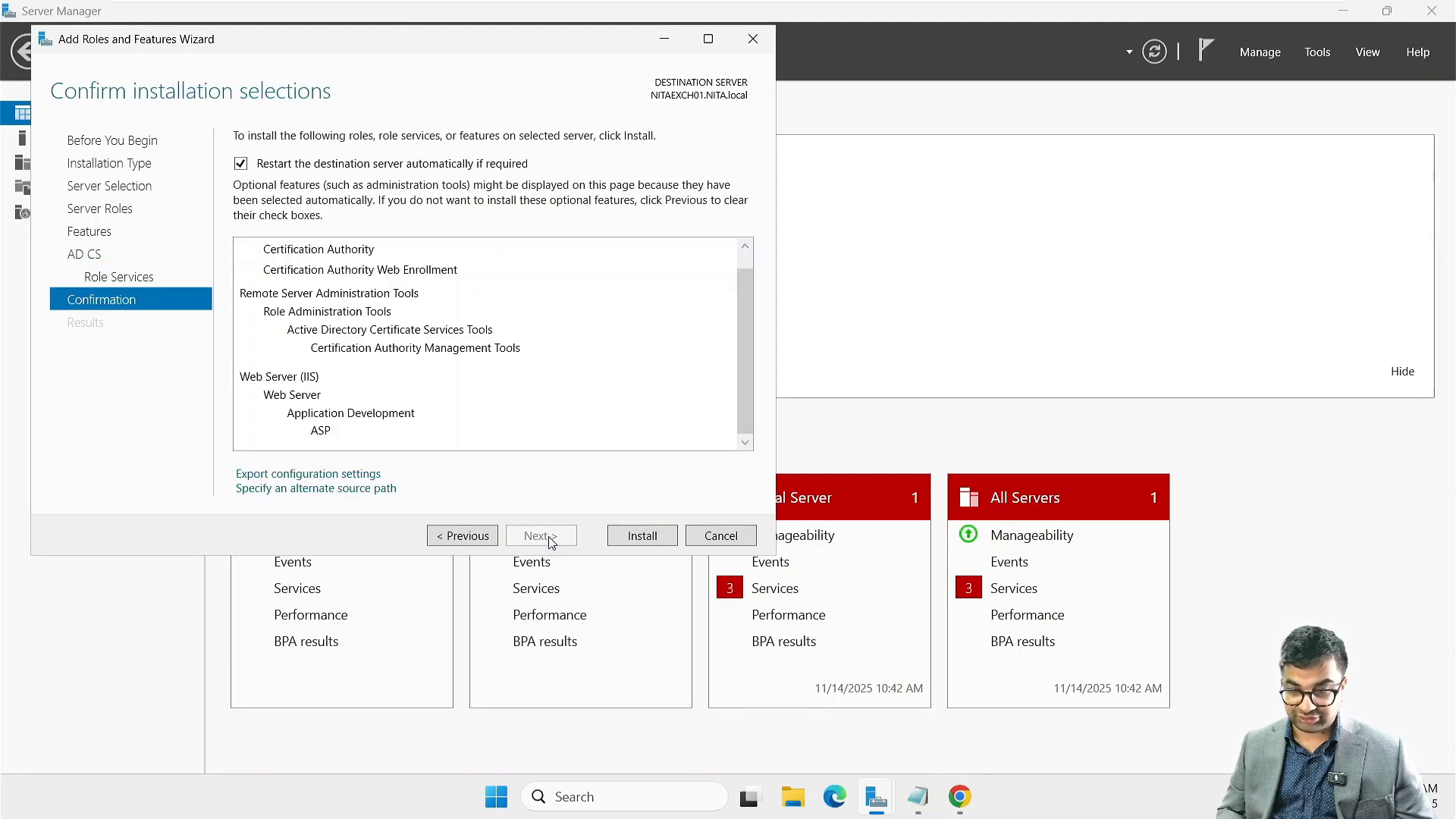
{"action": "left_click", "coordinate": [646, 536]}
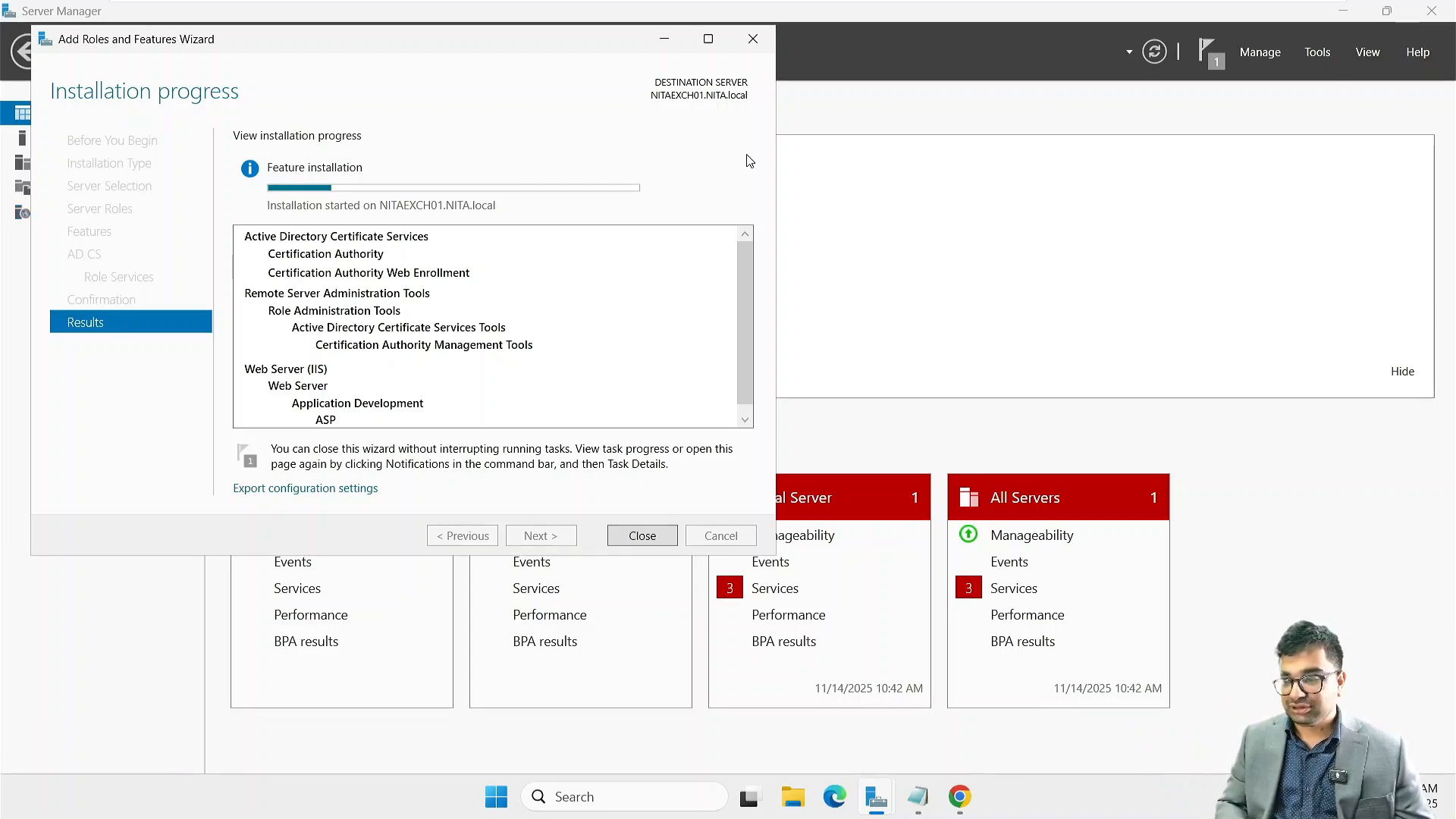
- Look at the domain's users in Active Directory Users and Computers and close the console
{"action": "left_click", "coordinate": [1332, 59]}
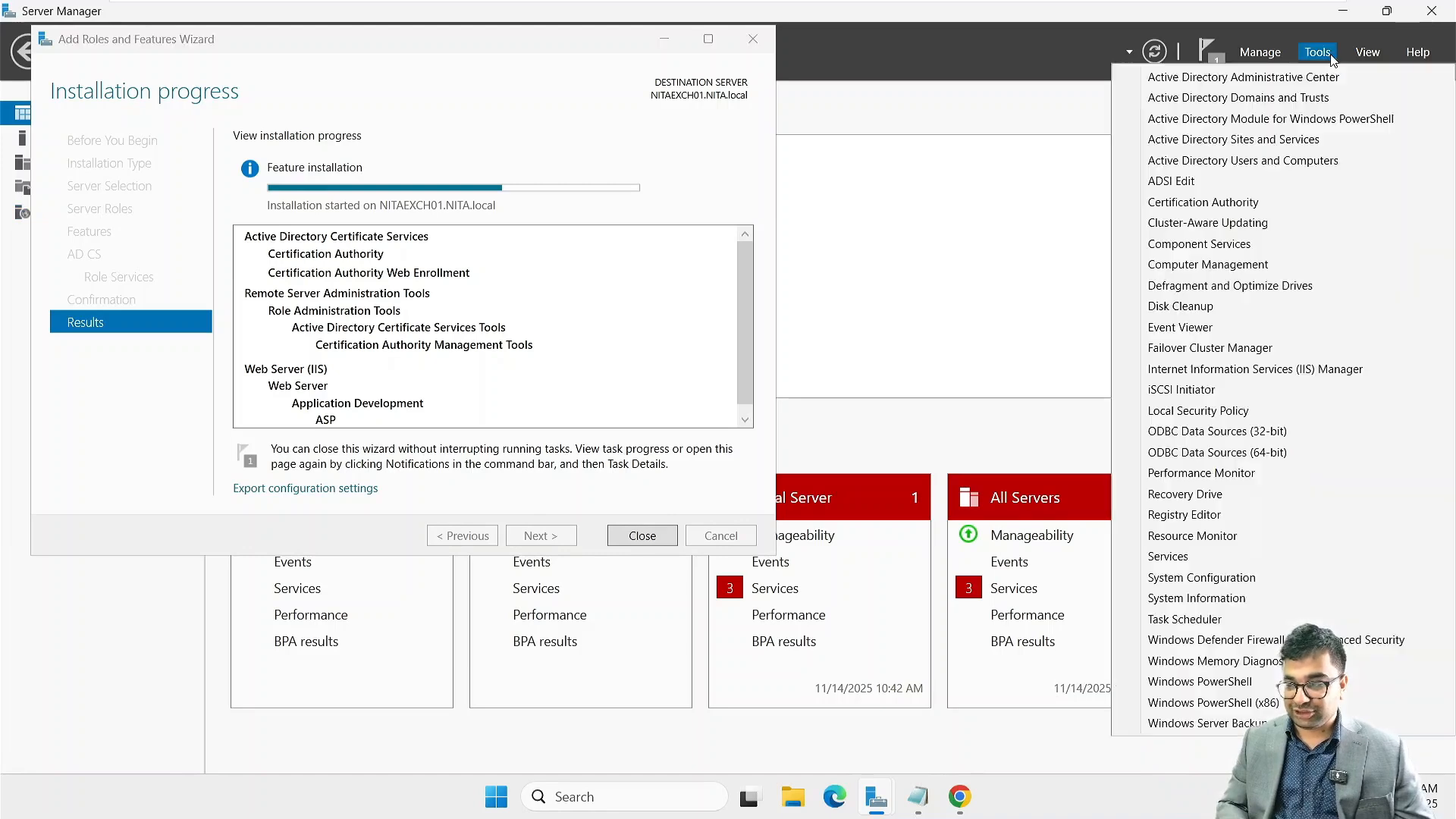
{"action": "left_click", "coordinate": [1202, 167]}
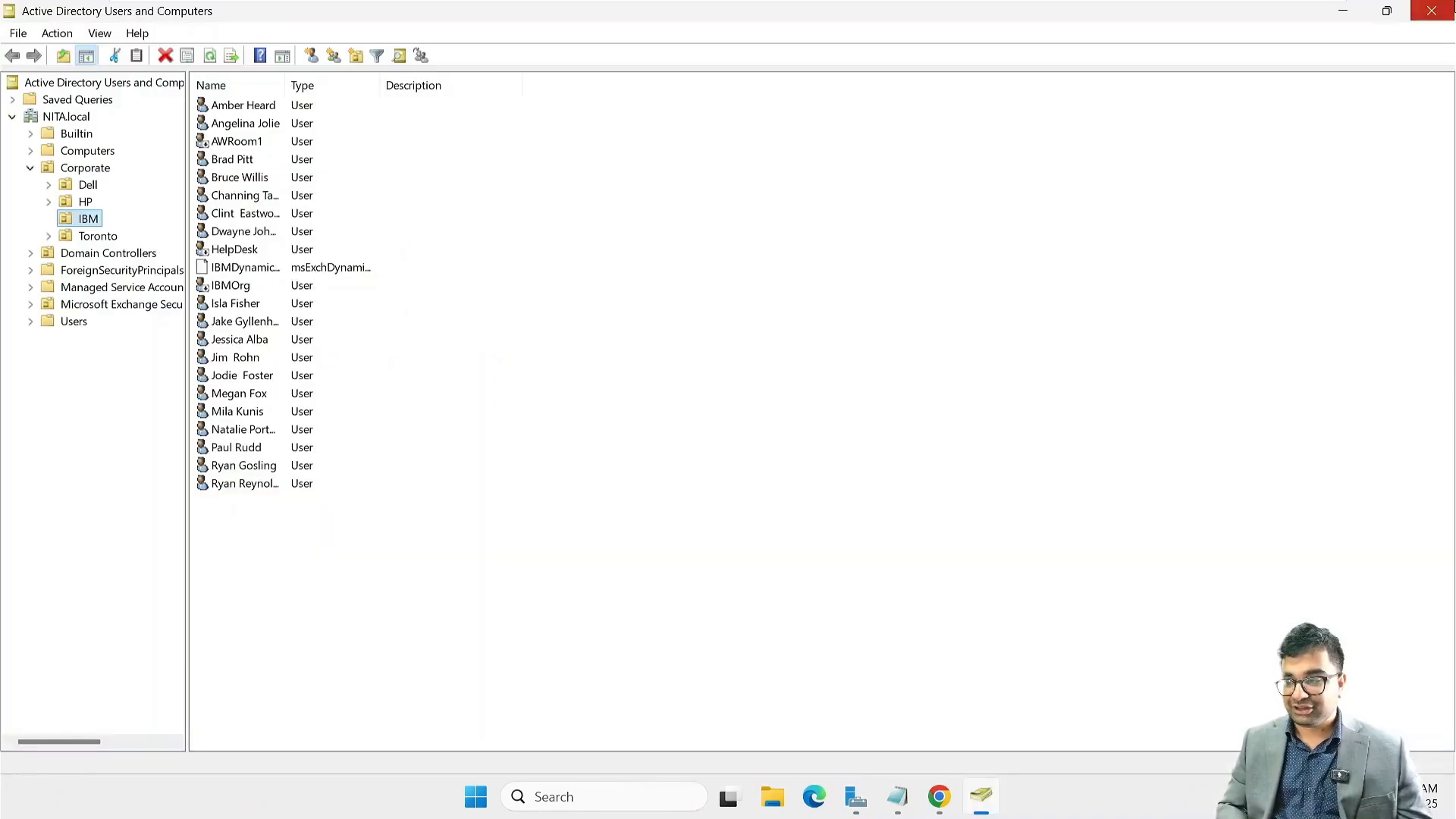
{"action": "left_click", "coordinate": [1432, 10]}
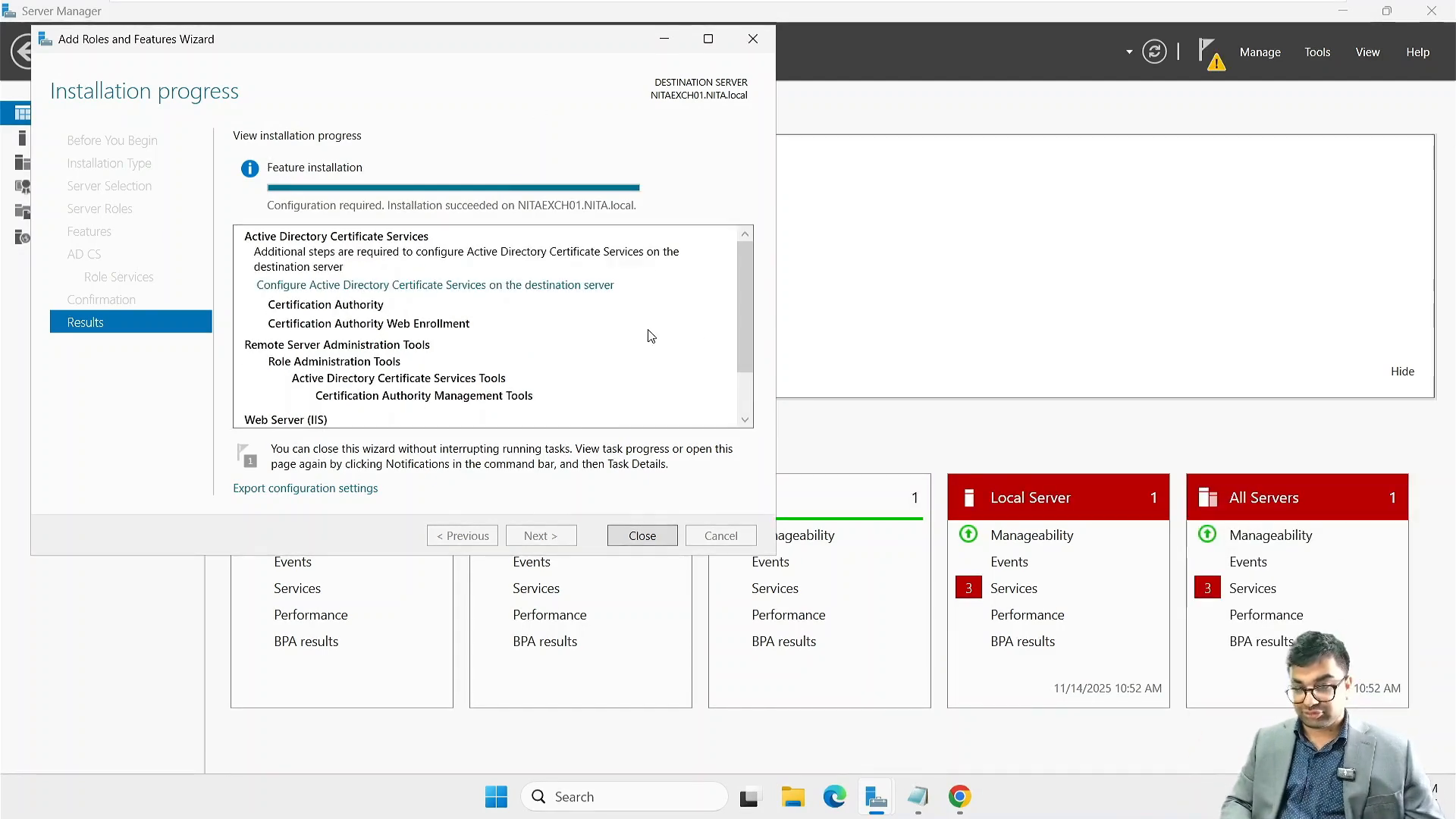
- Close the finished installation wizard and start the AD CS post-deployment configuration with the NITA\Administrator credentials
{"action": "left_click", "coordinate": [642, 536]}
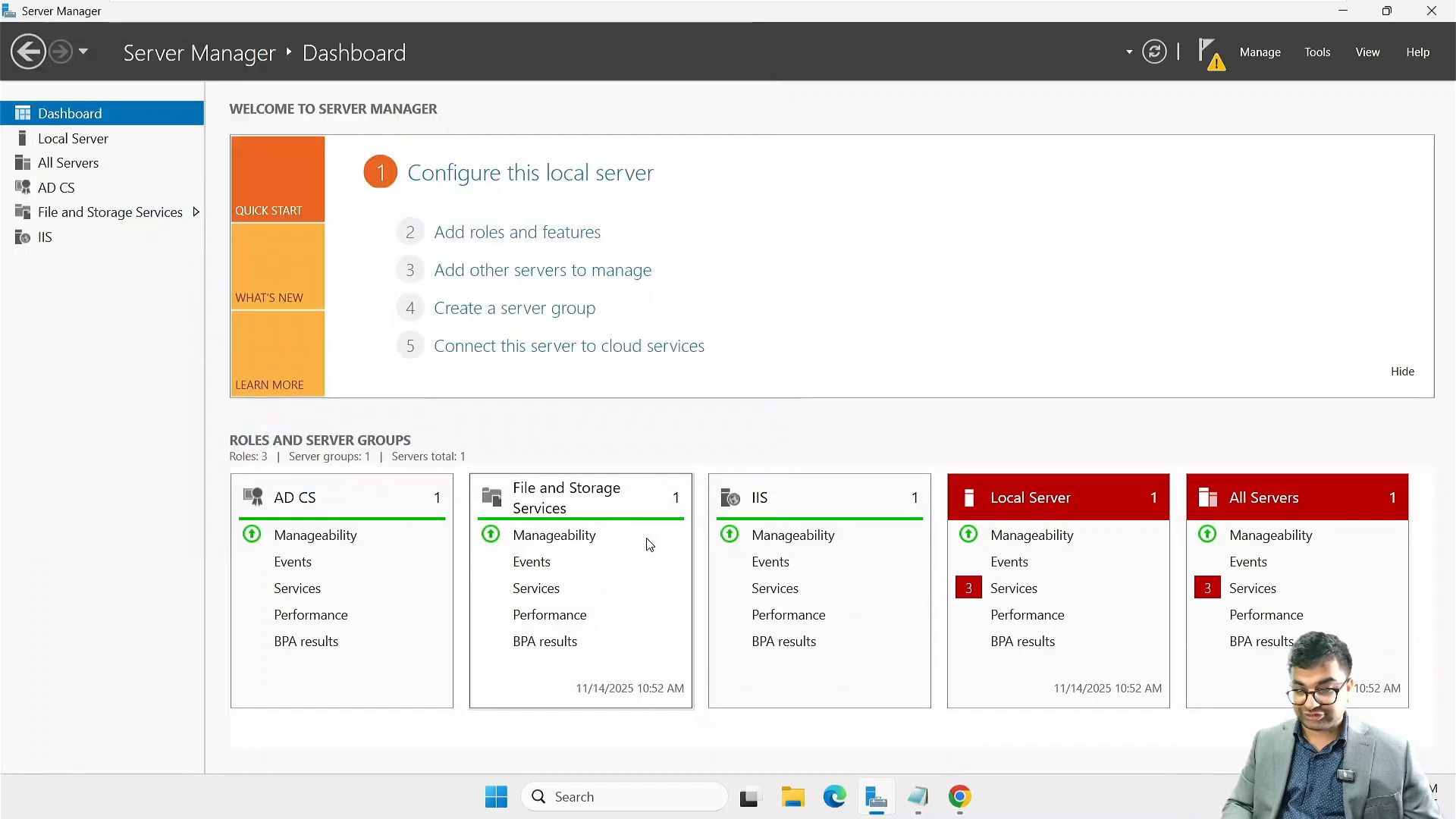
{"action": "left_click", "coordinate": [1208, 68]}
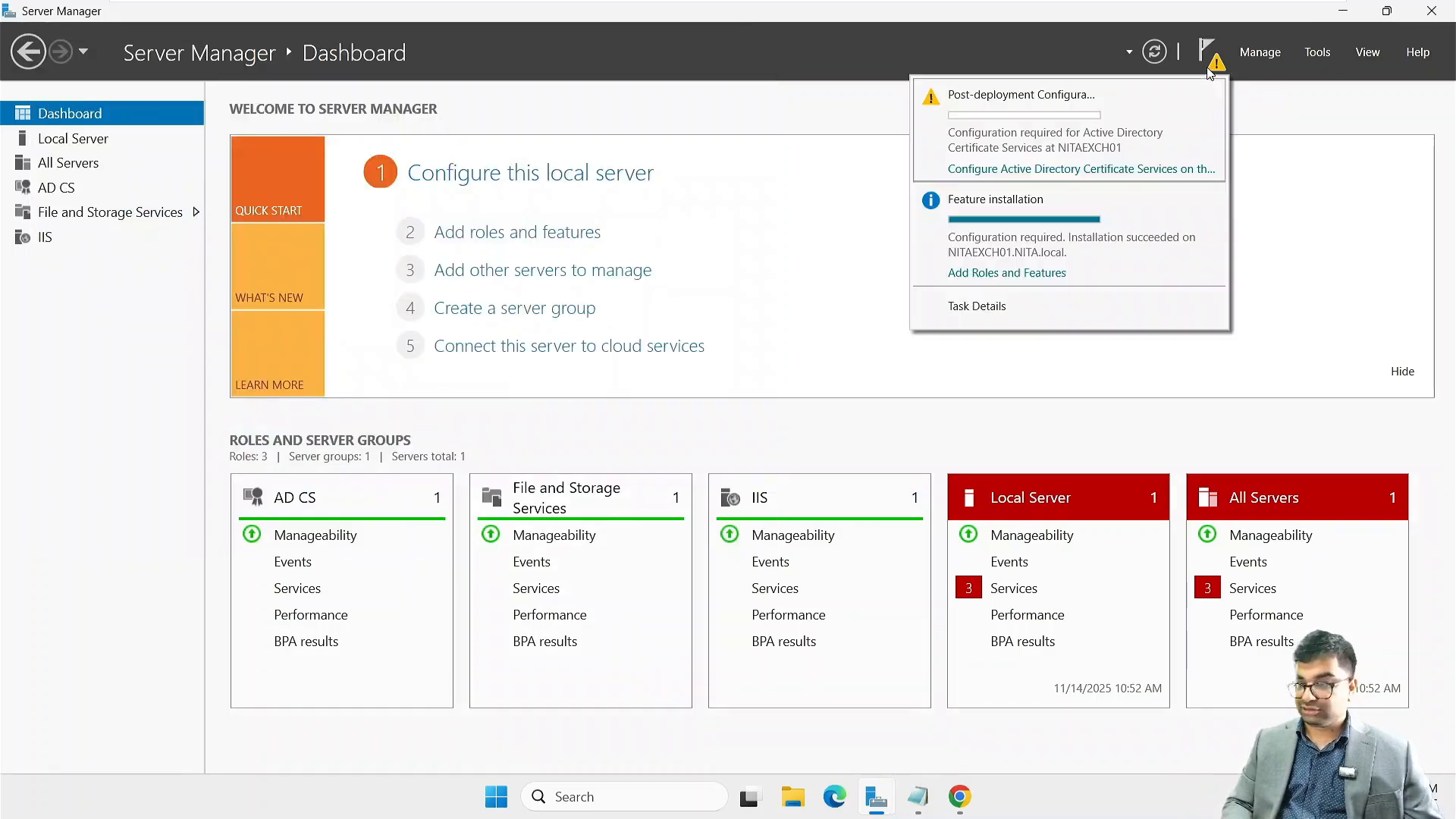
{"action": "left_click", "coordinate": [1075, 176]}
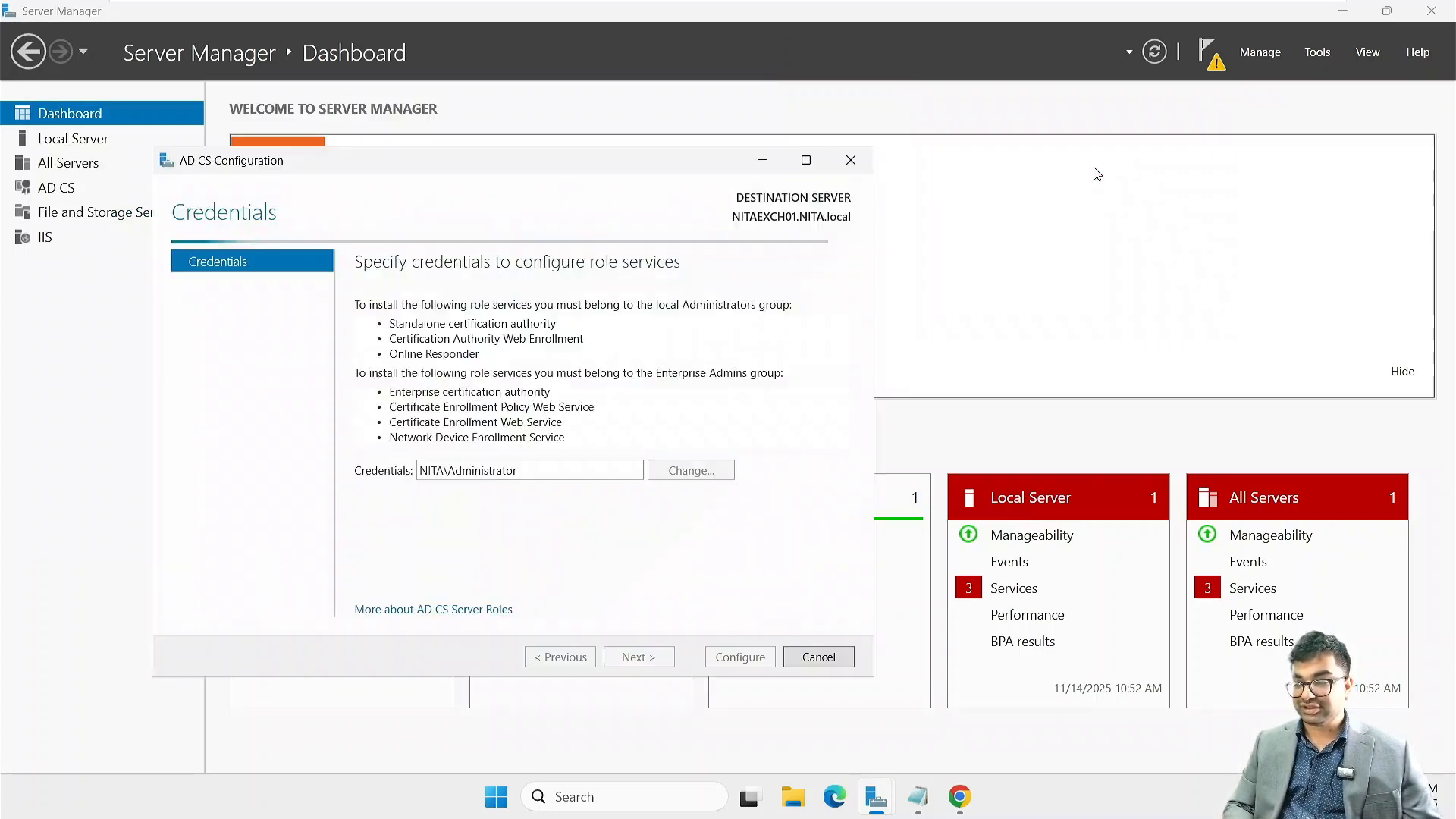
{"action": "left_click_drag", "start_coordinate": [612, 168], "coordinate": [740, 98]}
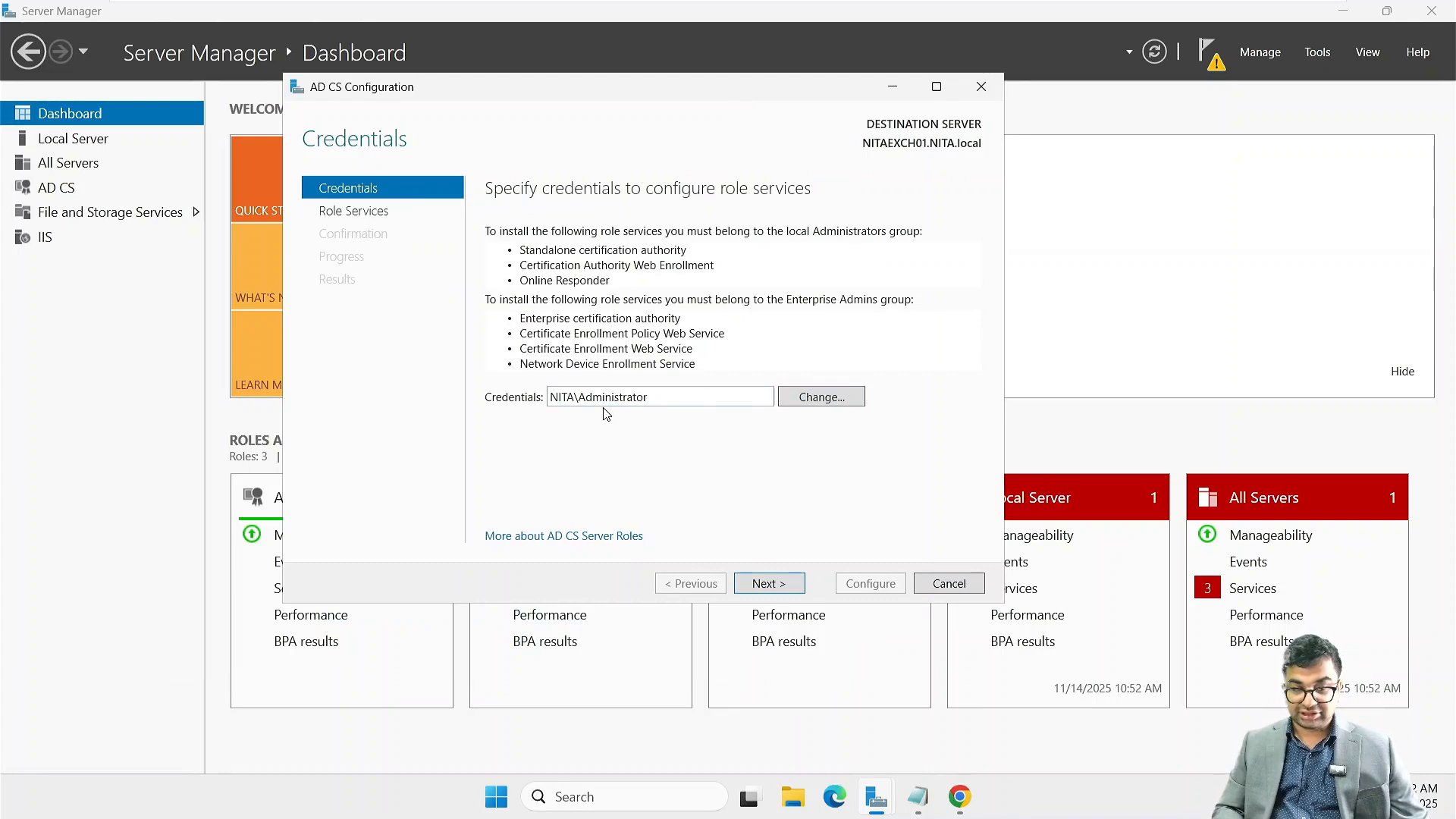
{"action": "left_click", "coordinate": [785, 583]}
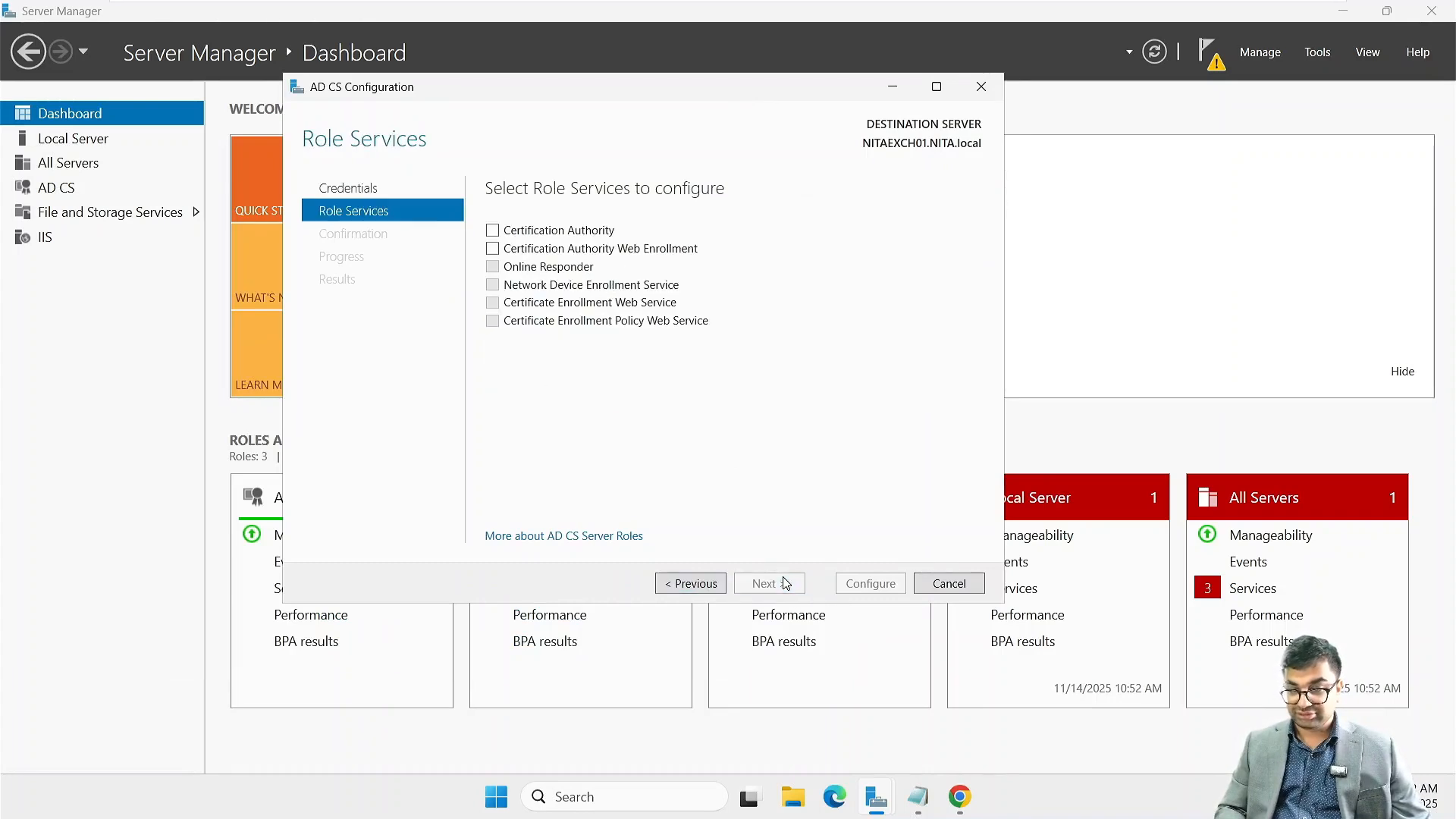
- Select Certification Authority and Certification Authority Web Enrollment as the role services to configure
{"action": "left_click", "coordinate": [494, 231]}
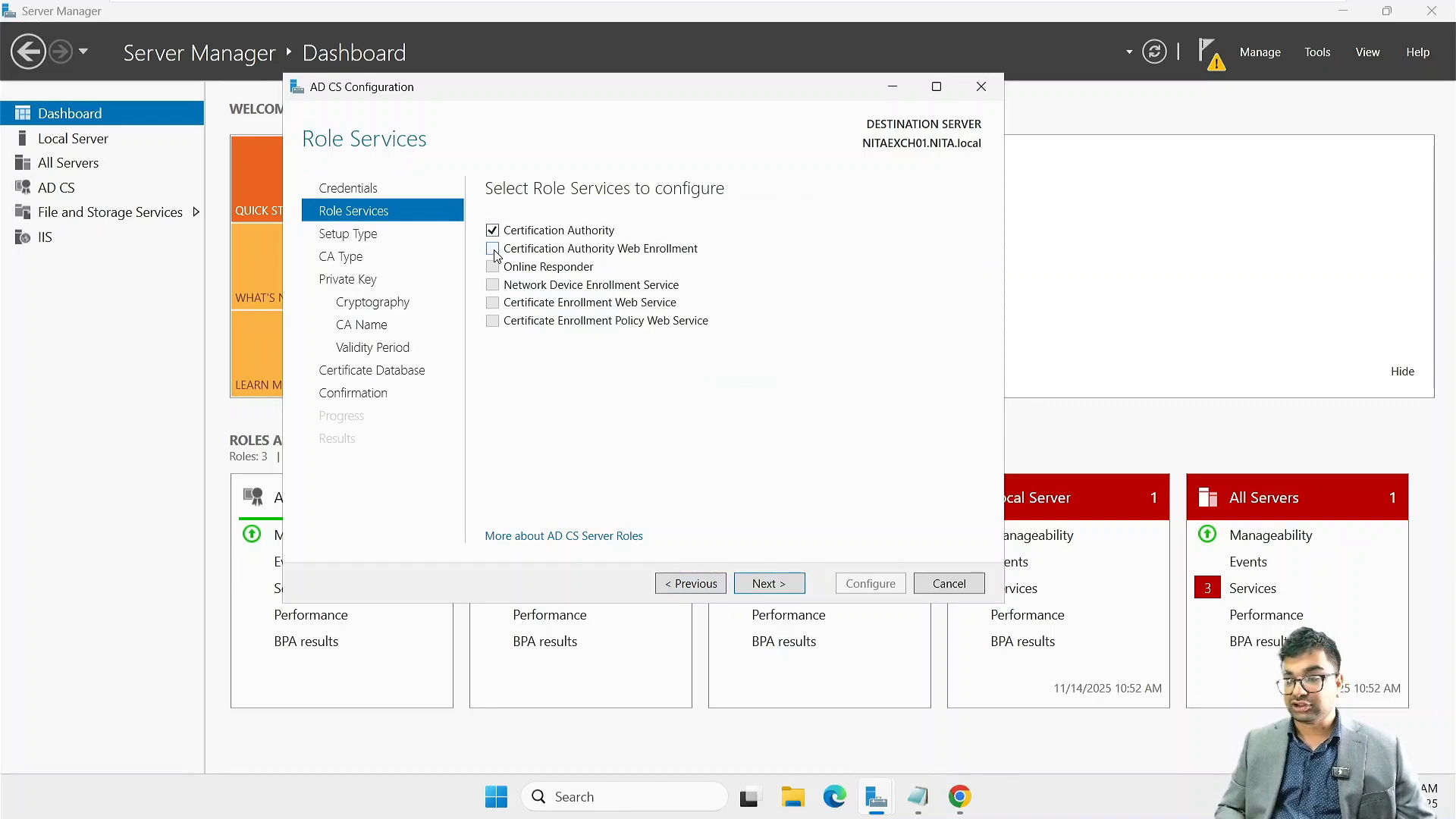
{"action": "left_click", "coordinate": [492, 249]}
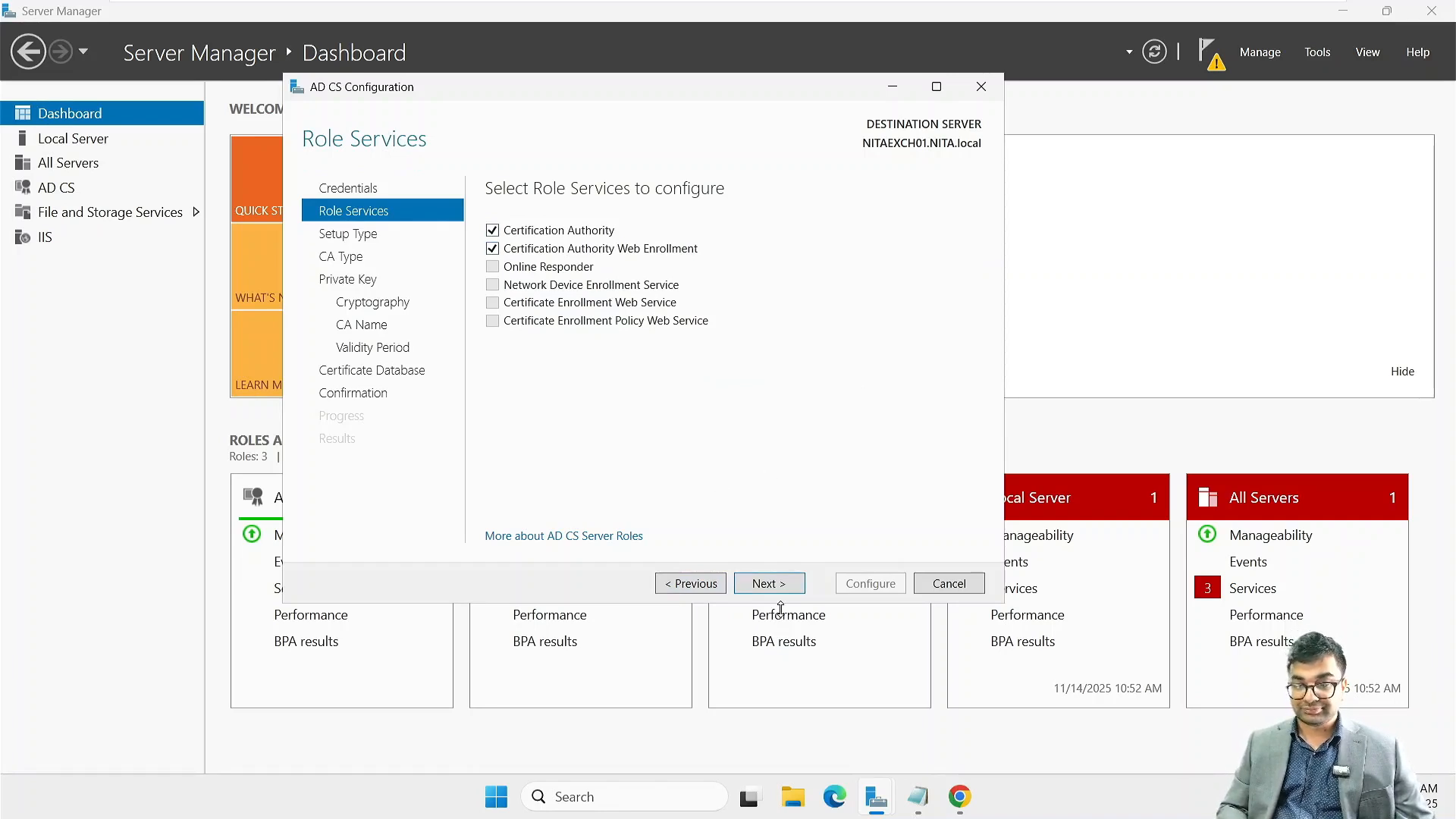
{"action": "left_click", "coordinate": [775, 589]}
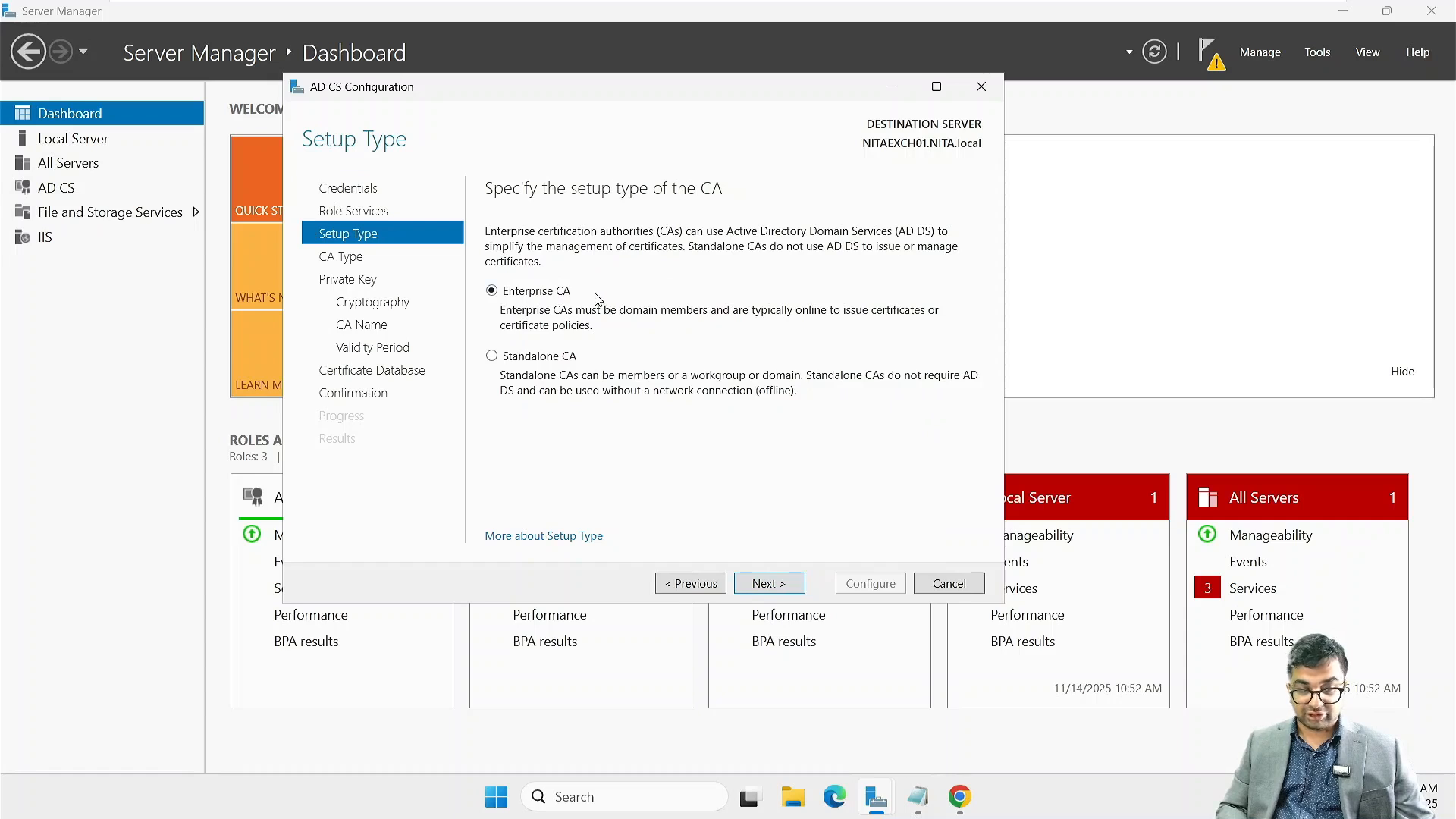
- Set up the CA as an Enterprise CA of type Root CA with a new private key
{"action": "left_click", "coordinate": [788, 590]}
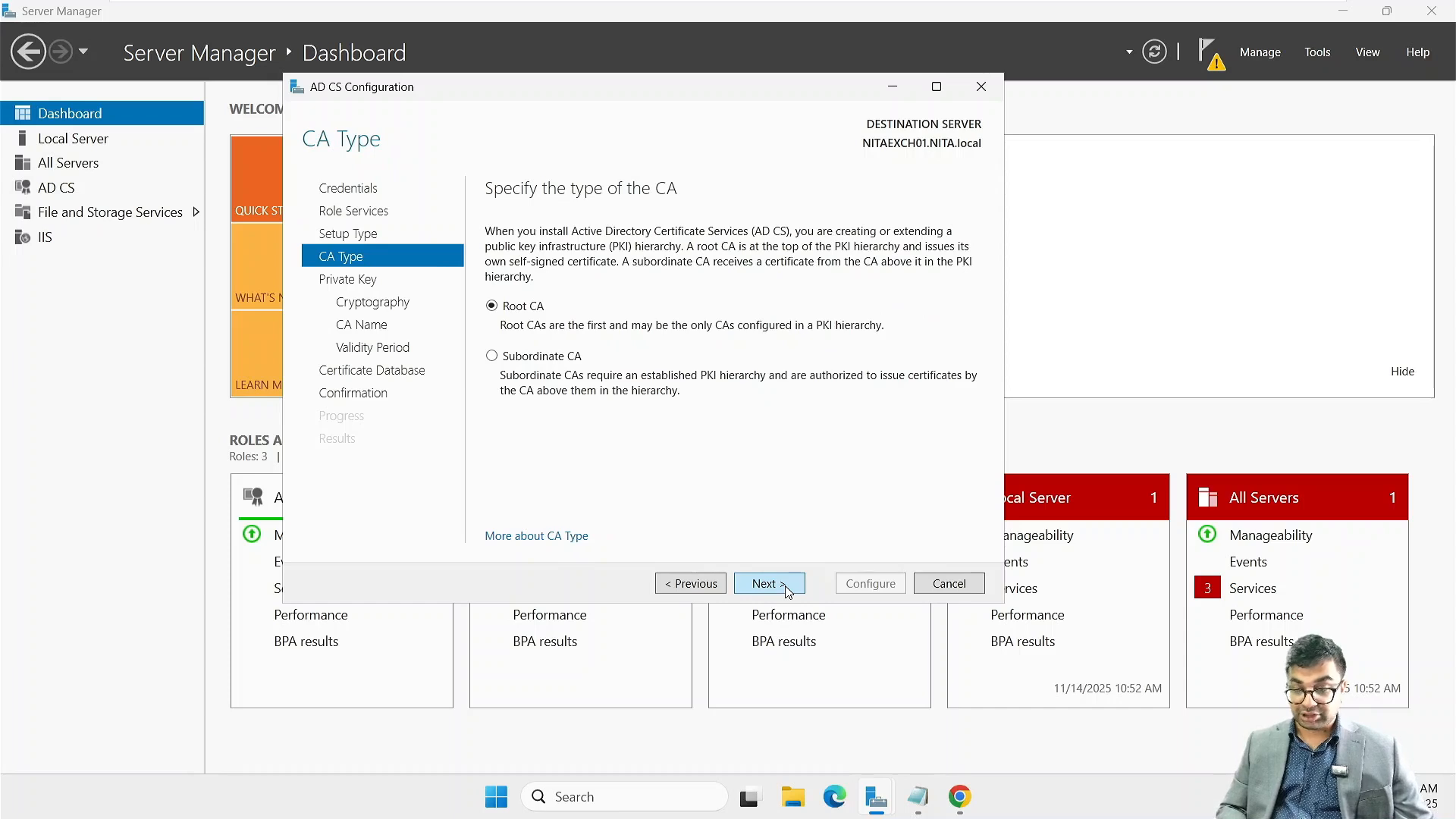
{"action": "left_click", "coordinate": [788, 591]}
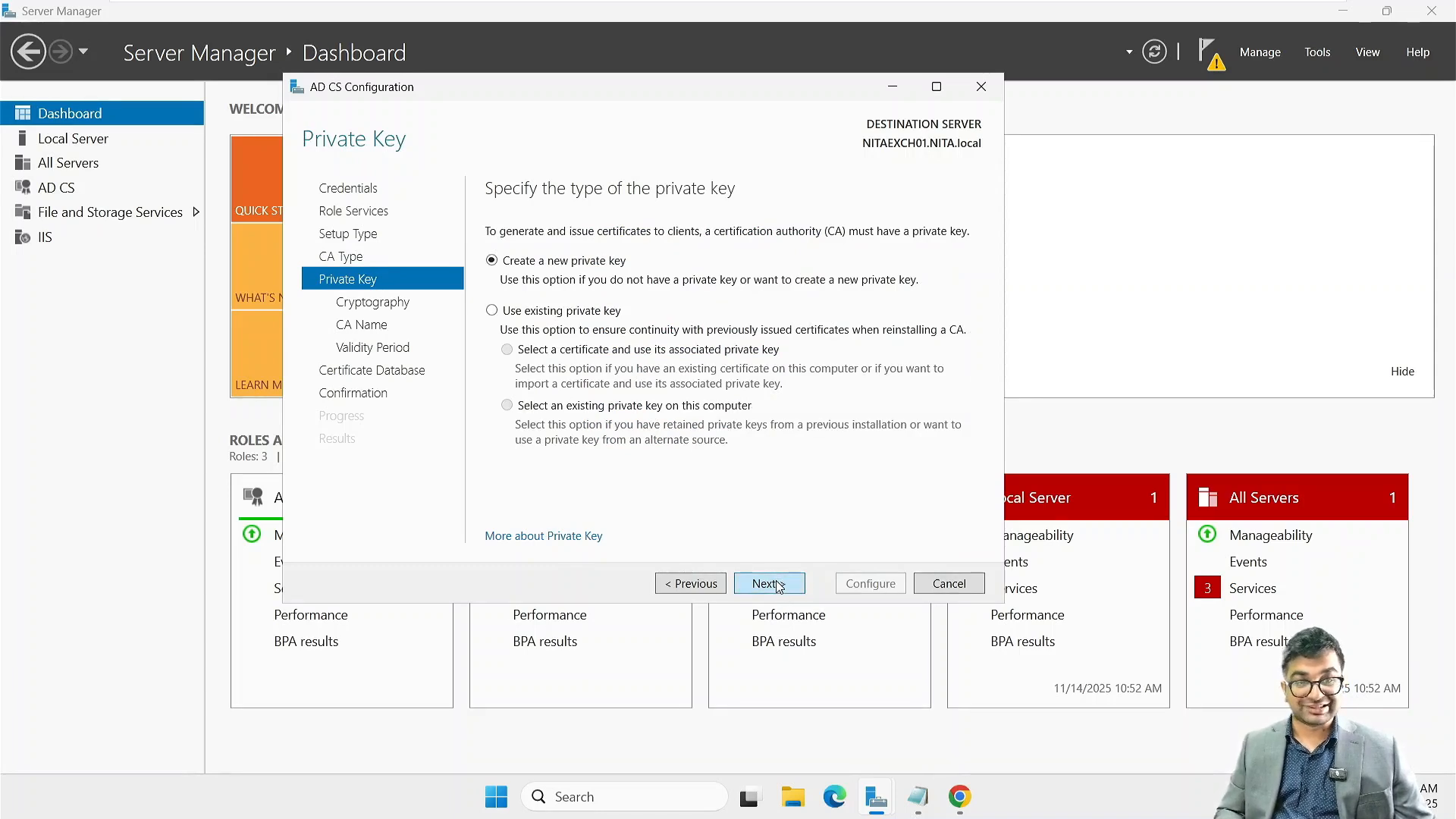
{"action": "left_click", "coordinate": [779, 587]}
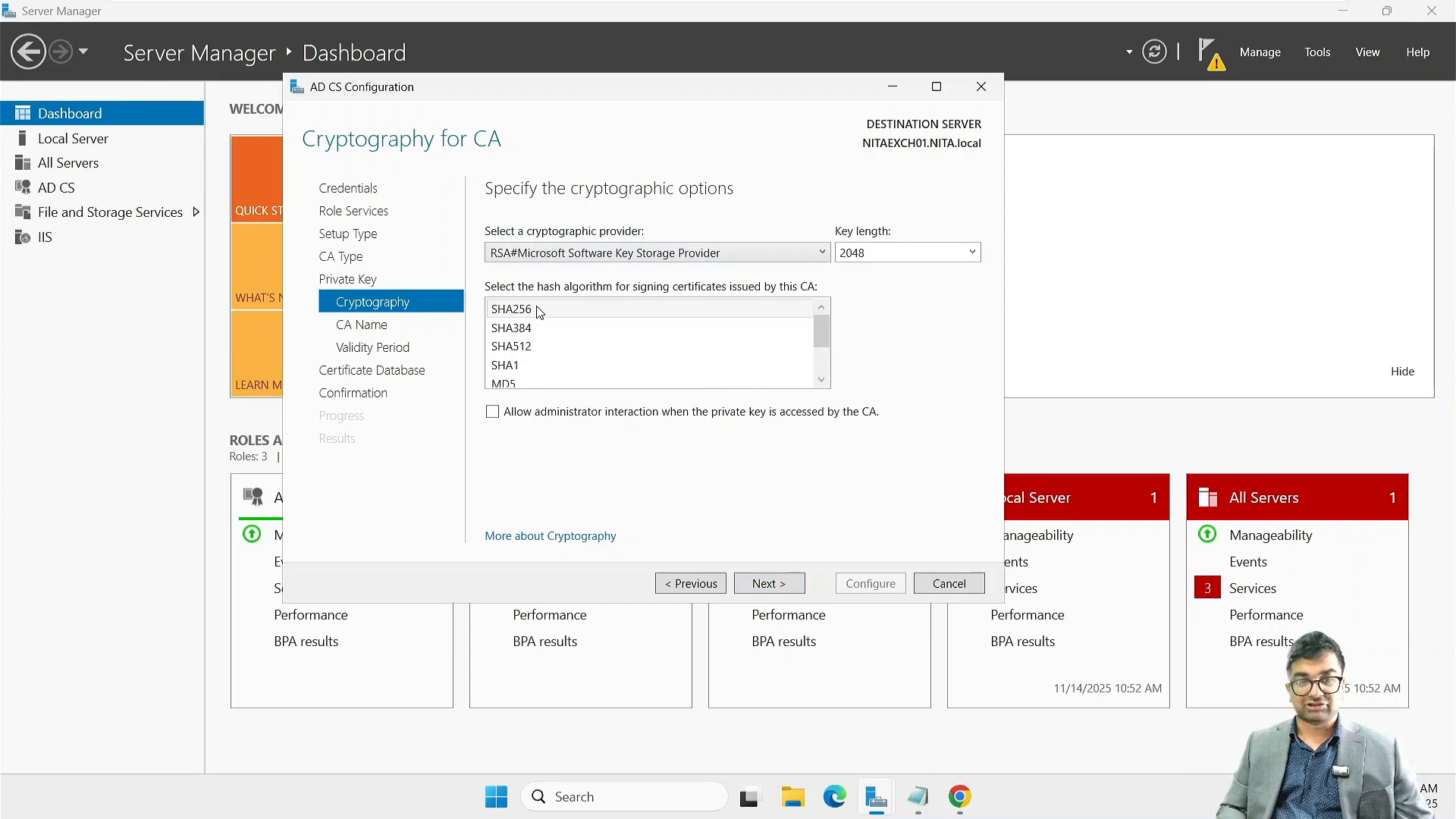
- Accept SHA256 with a 2048-bit RSA key, the default CA name, 5-year validity and default database locations, and apply the AD CS configuration
{"action": "left_click", "coordinate": [764, 583]}
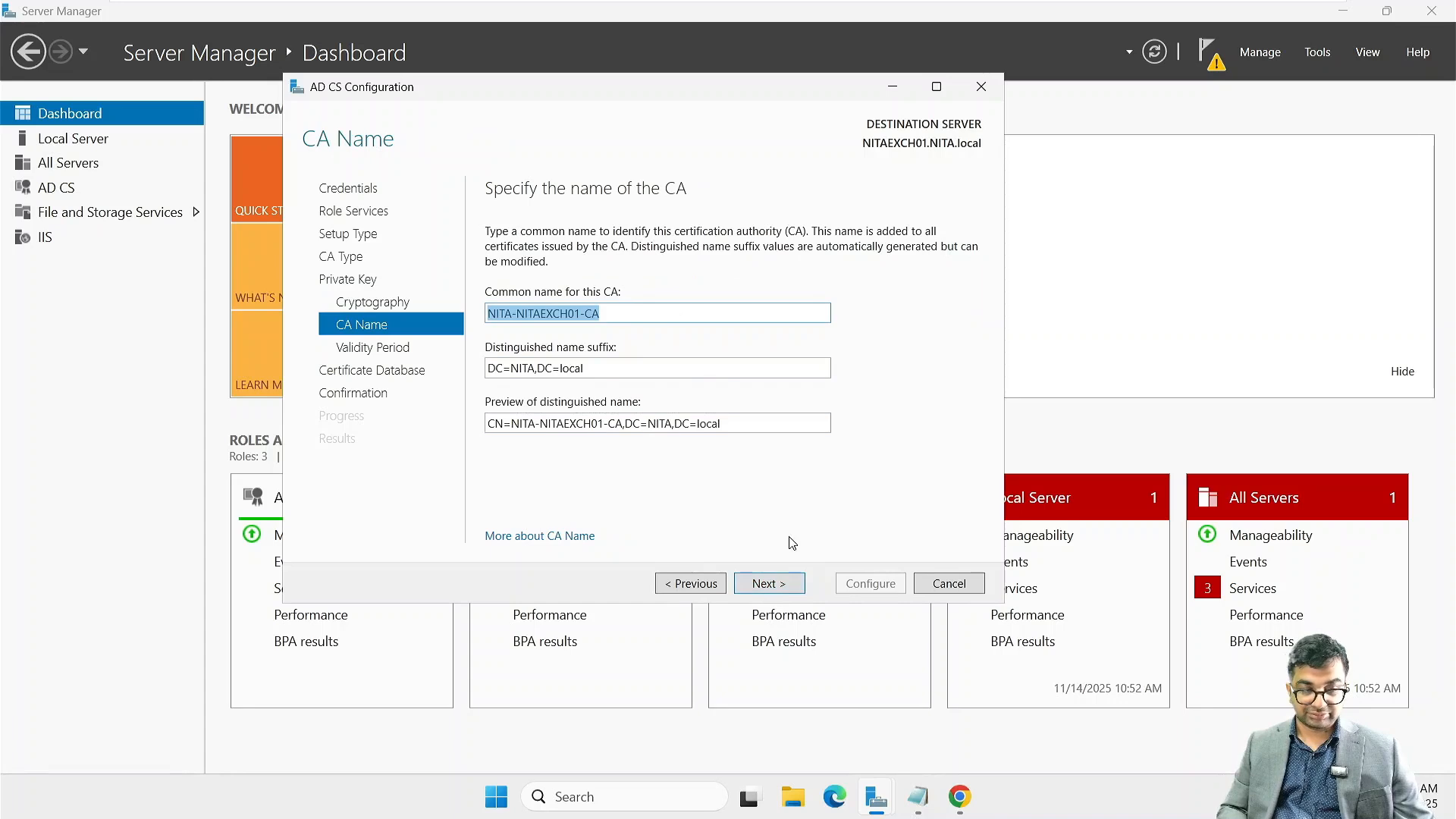
{"action": "left_click", "coordinate": [766, 588]}
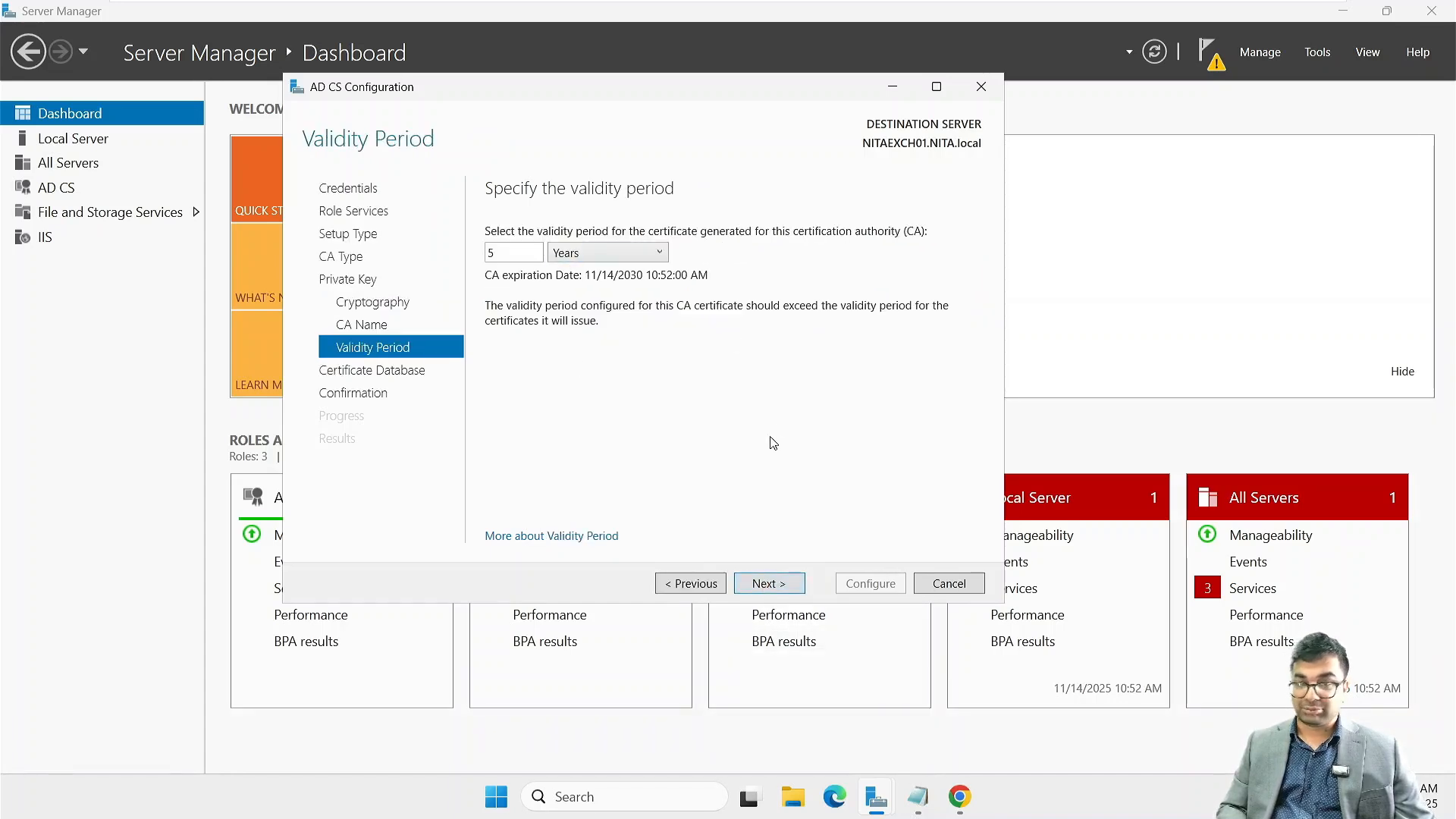
{"action": "left_click", "coordinate": [787, 590]}
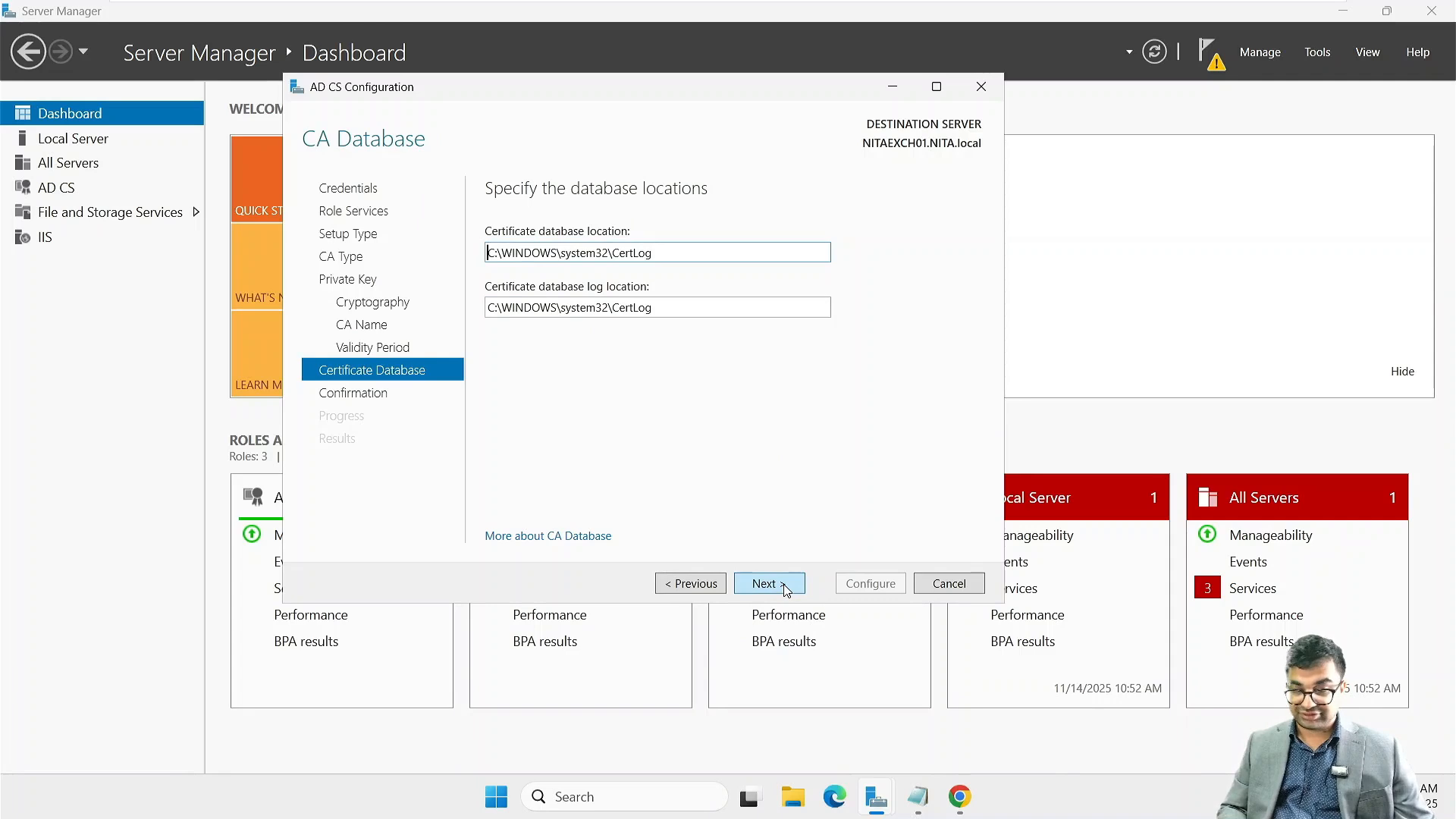
{"action": "left_click", "coordinate": [786, 590]}
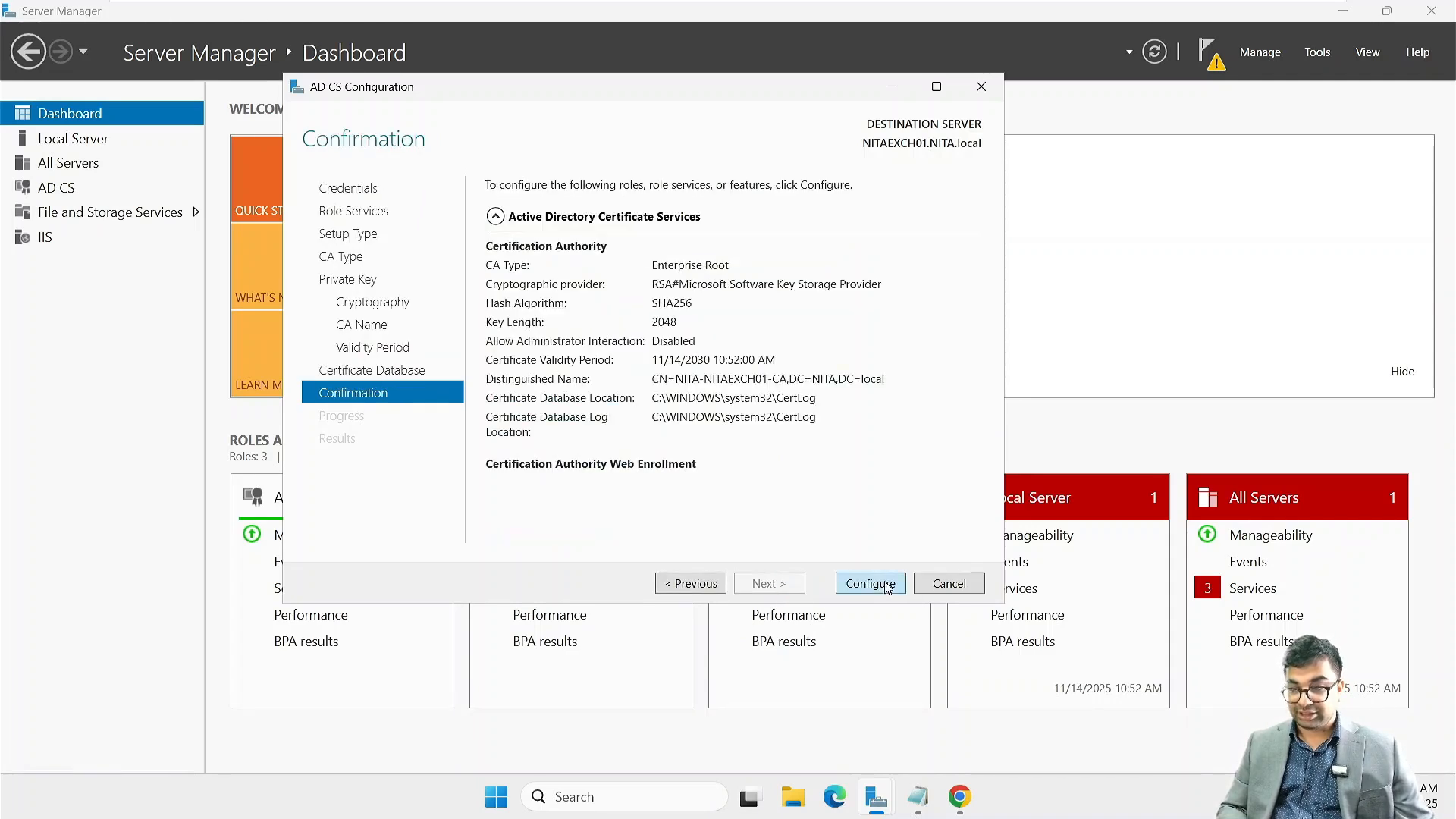
{"action": "left_click", "coordinate": [871, 583]}
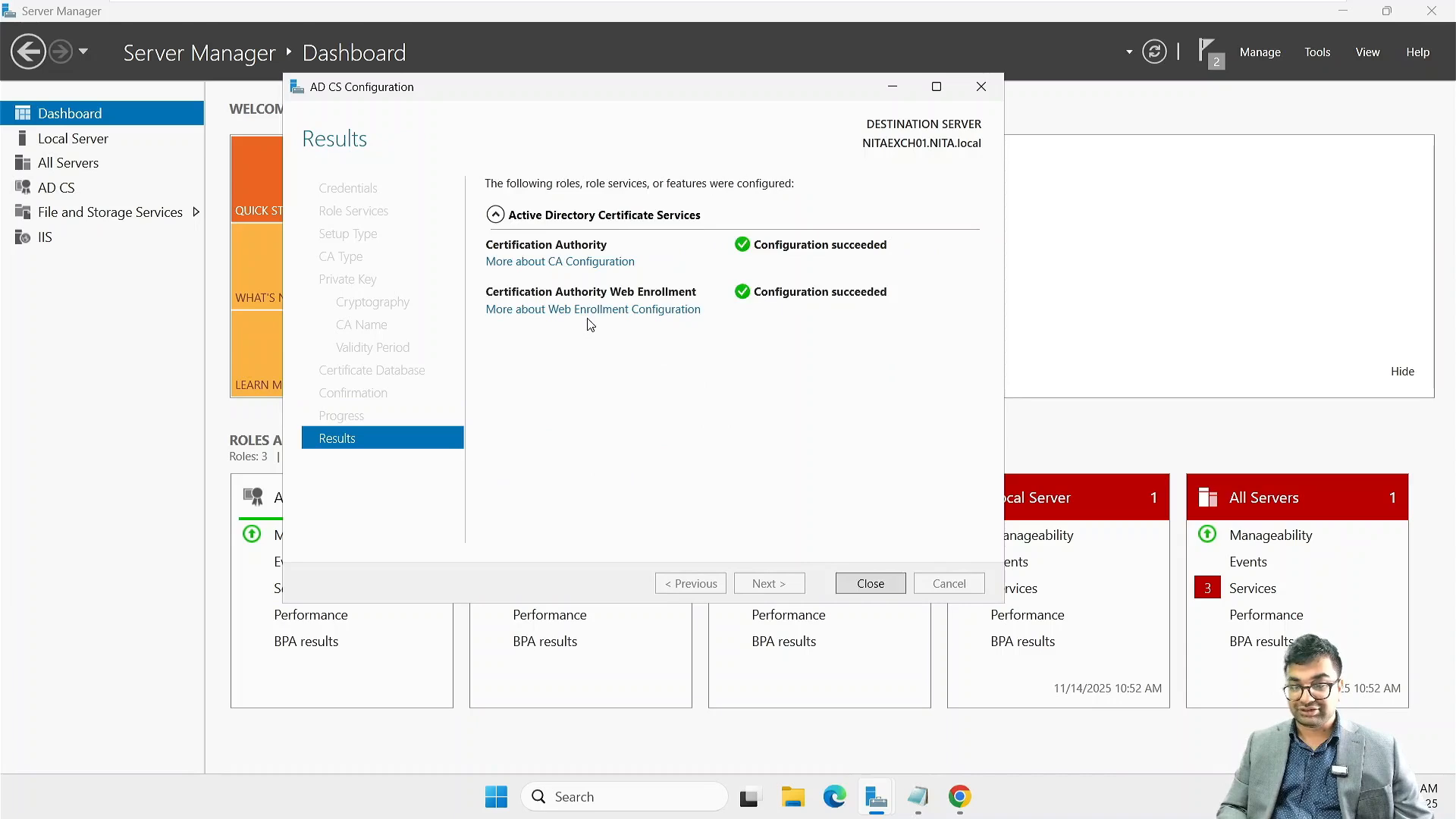
- Close the AD CS configuration results and show Local Disk (C:) in a maximized File Explorer window
{"action": "left_click", "coordinate": [869, 585]}
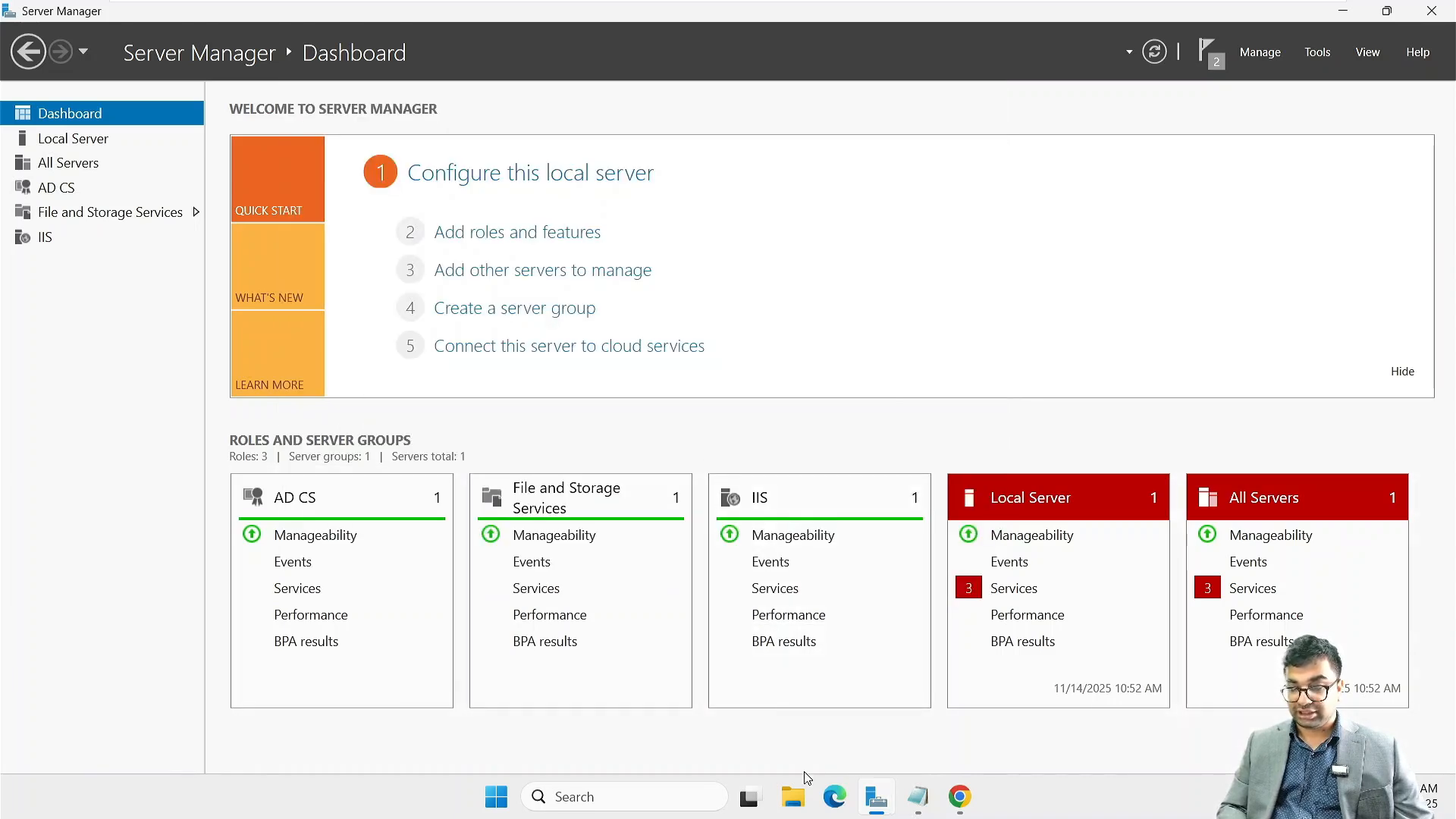
{"action": "left_click", "coordinate": [801, 797]}
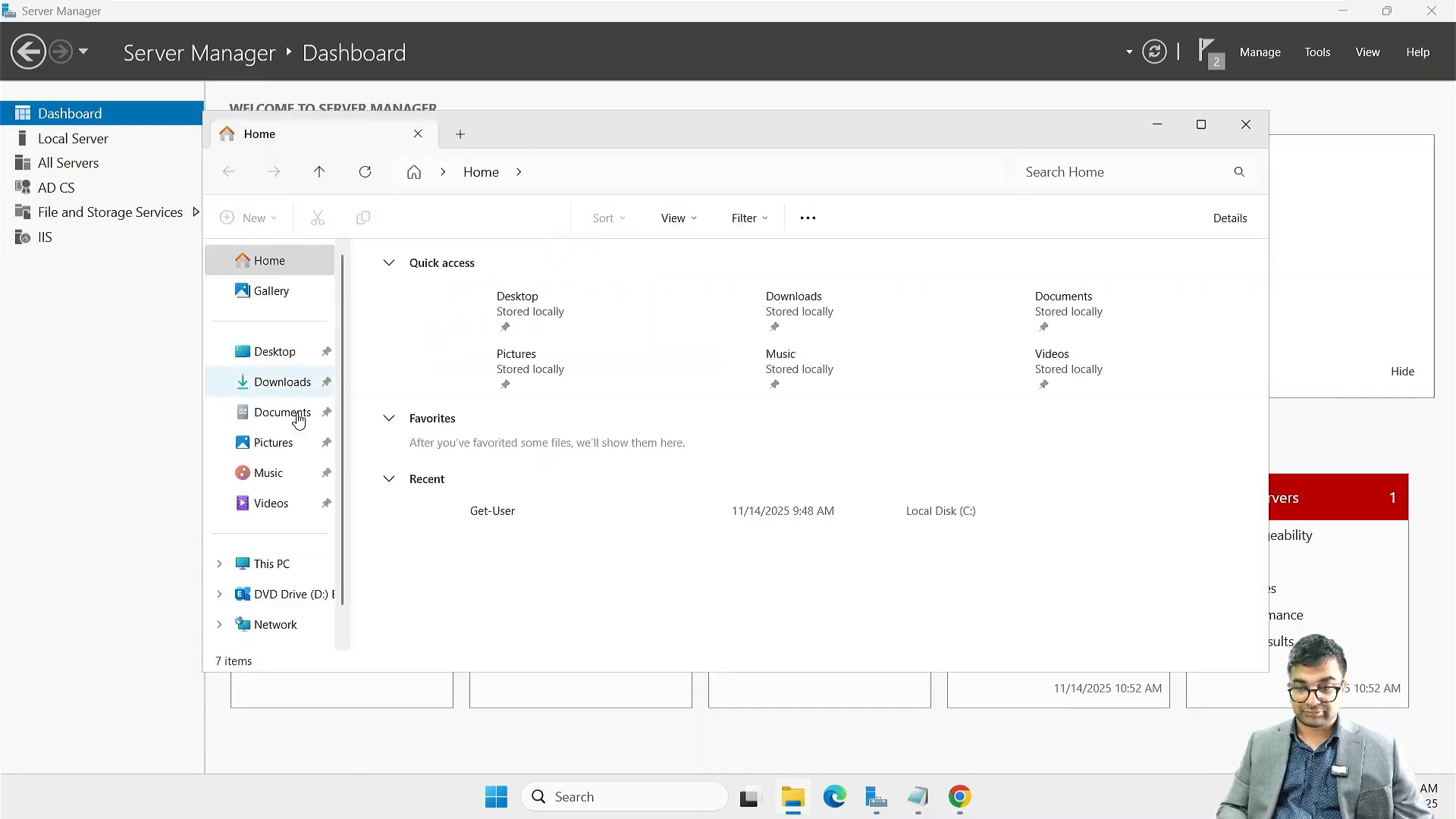
{"action": "left_click", "coordinate": [282, 565]}
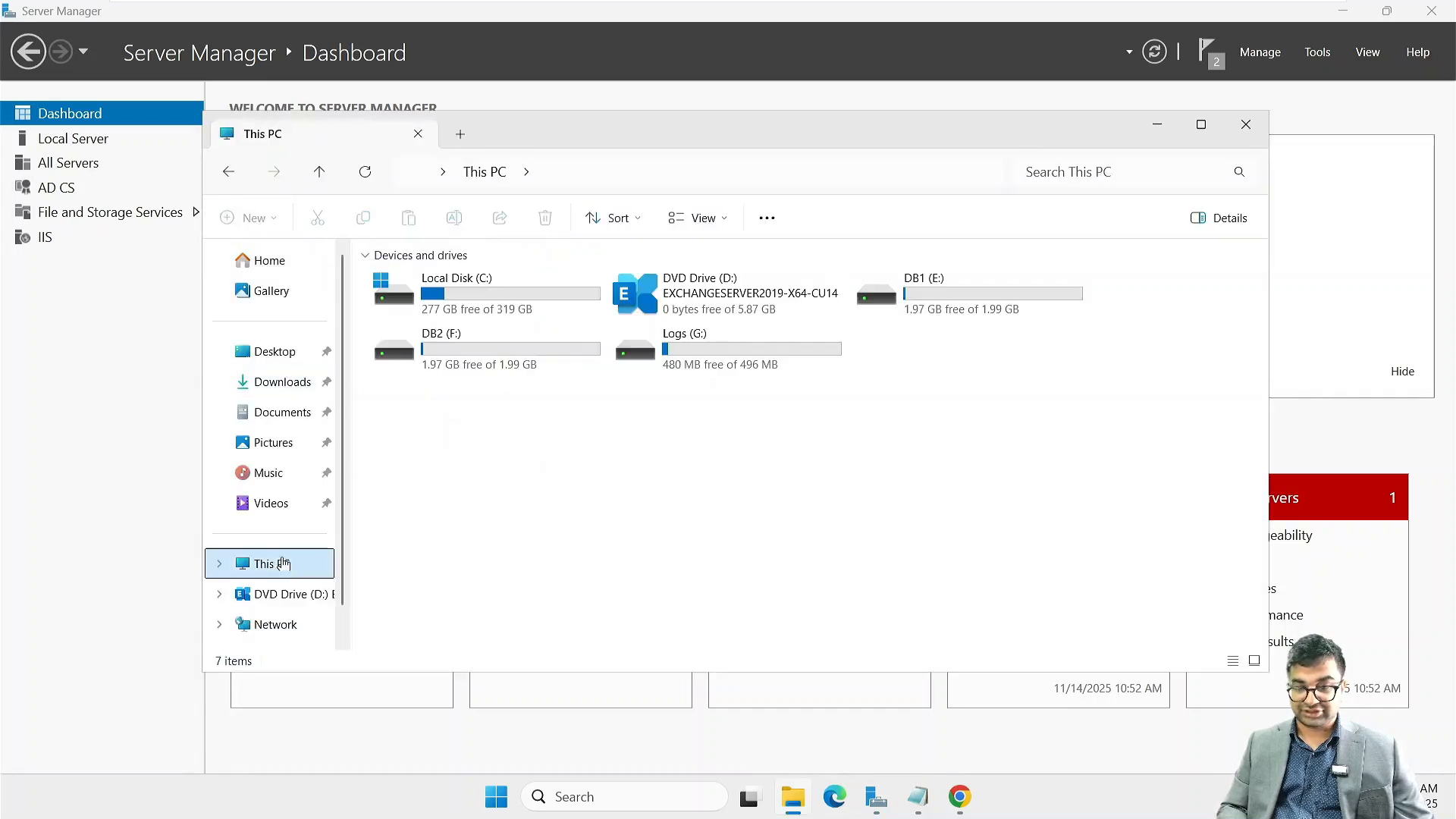
{"action": "double_click", "coordinate": [477, 304]}
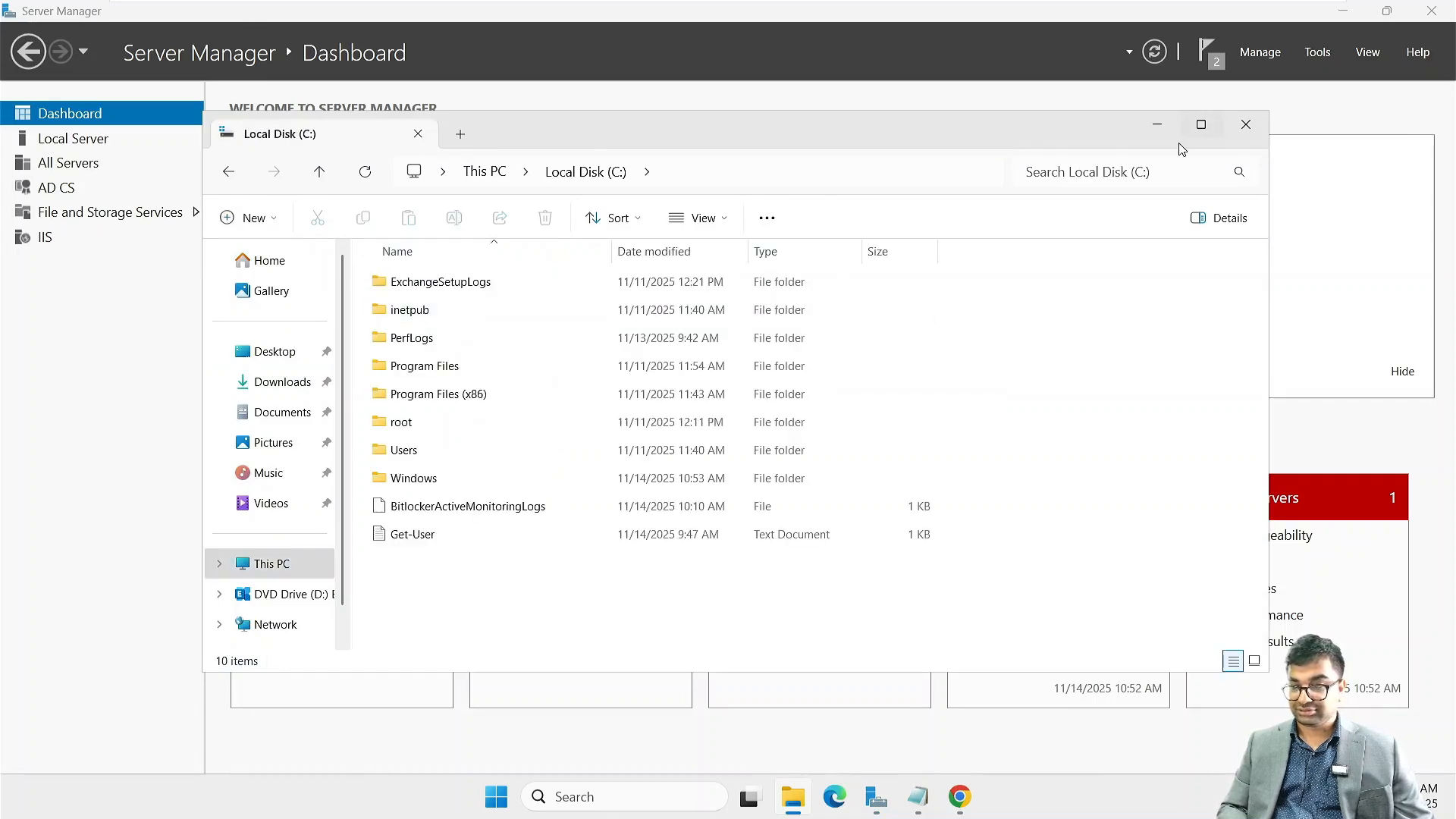
{"action": "left_click", "coordinate": [1201, 124]}
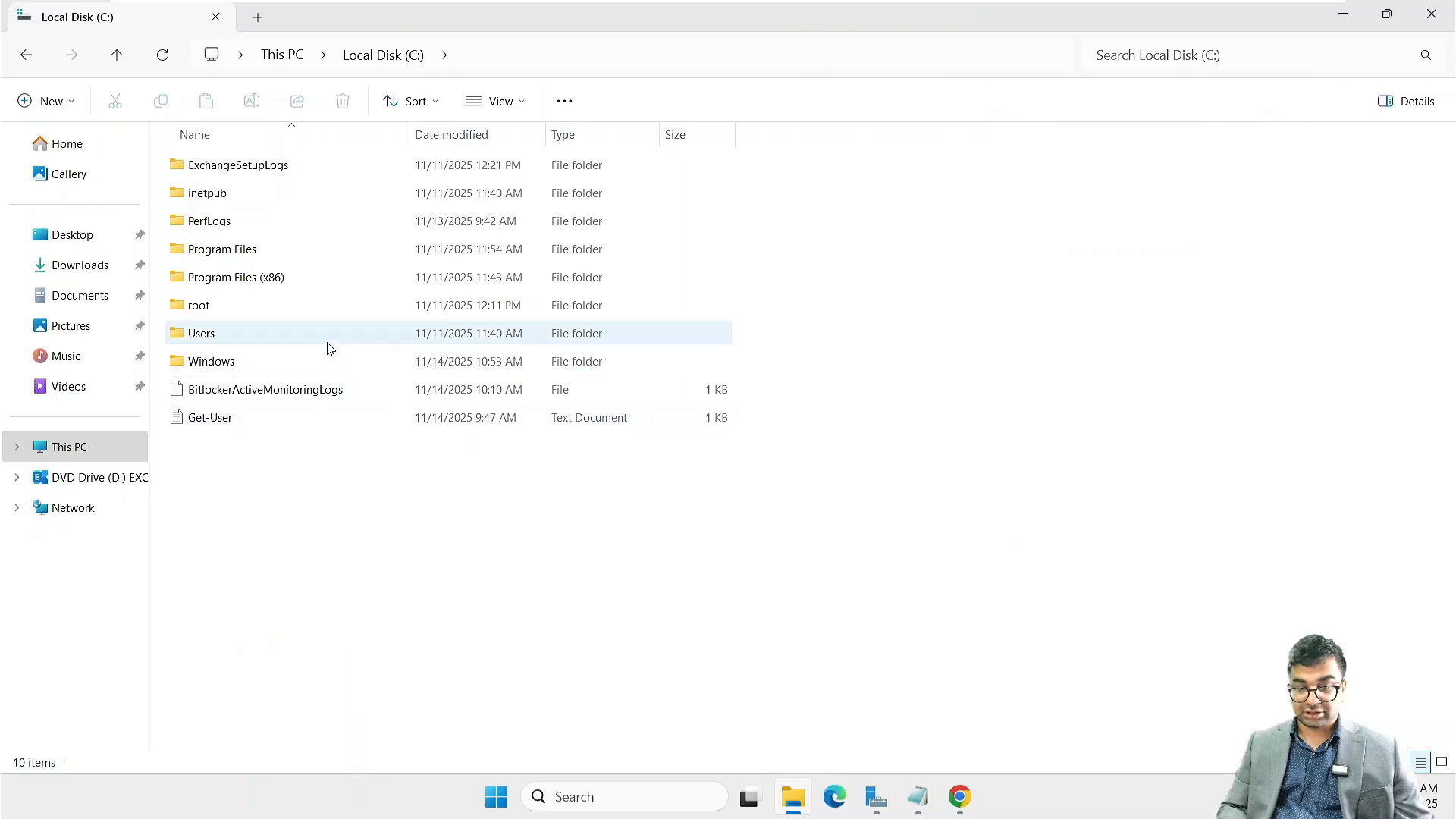
- Look inside the root folder on Local Disk (C:), return to the drive's folder list and clear the selection
{"action": "double_click", "coordinate": [236, 305]}
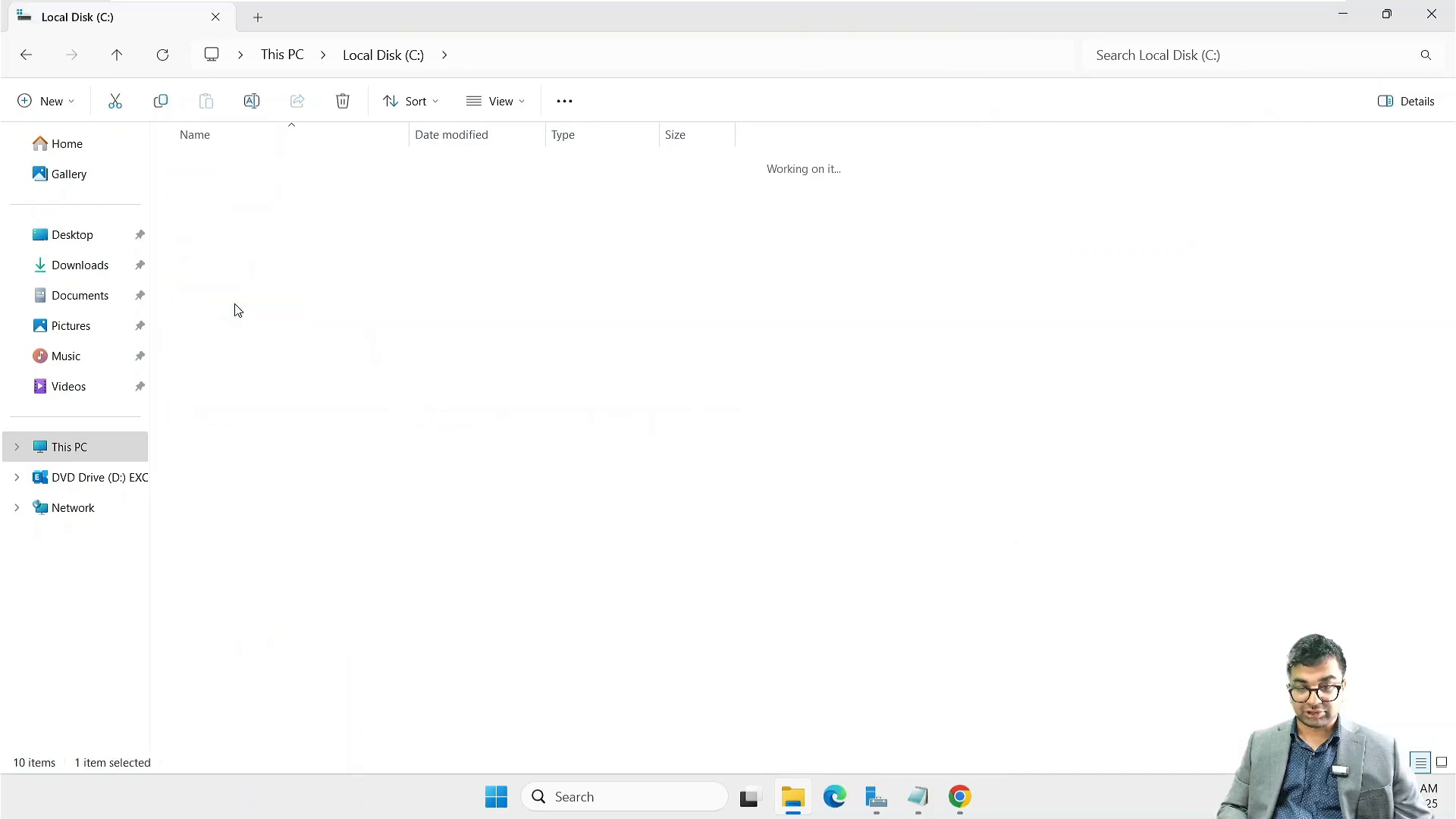
{"action": "left_click", "coordinate": [26, 55]}
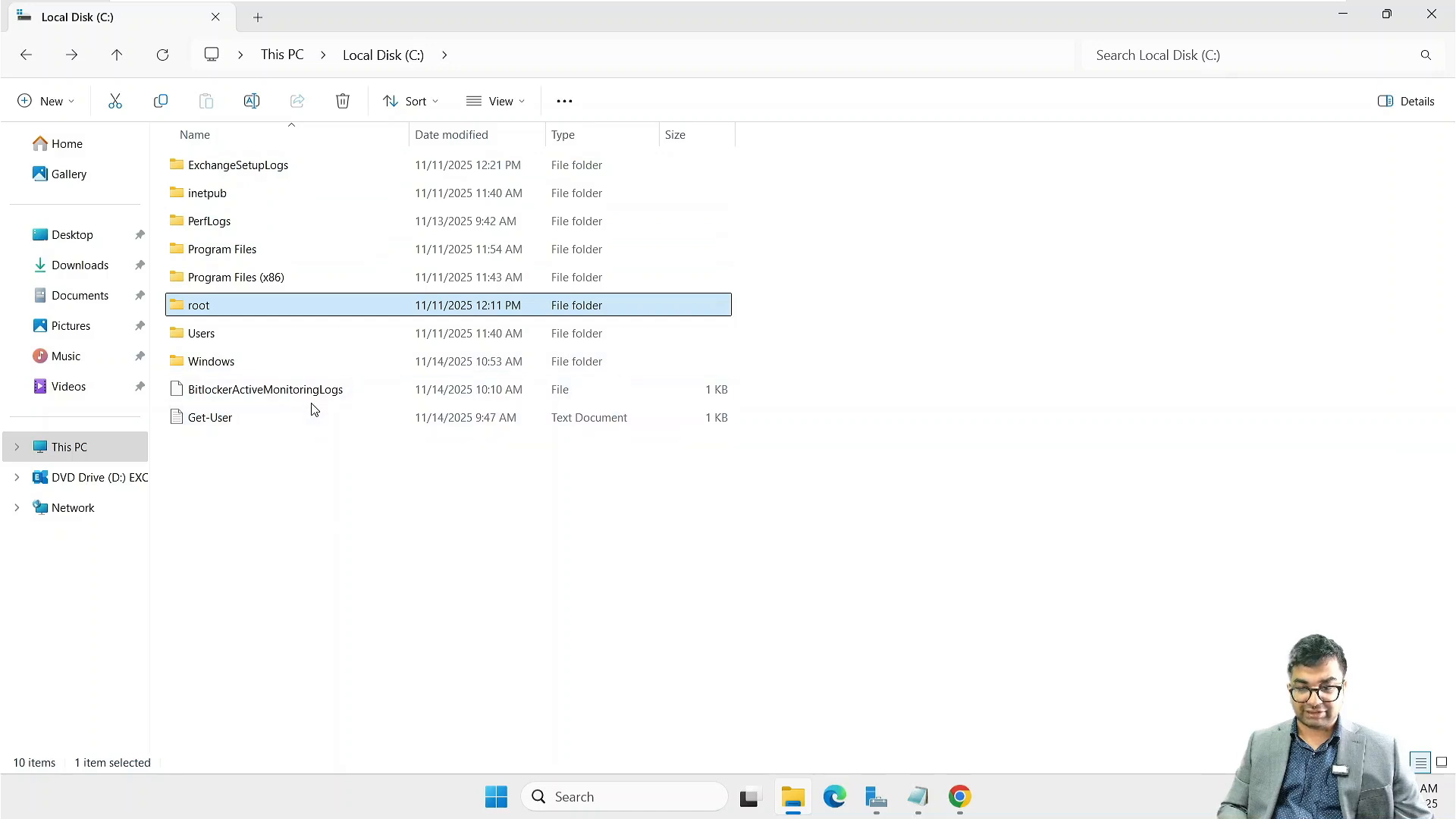
{"action": "left_click", "coordinate": [510, 561]}
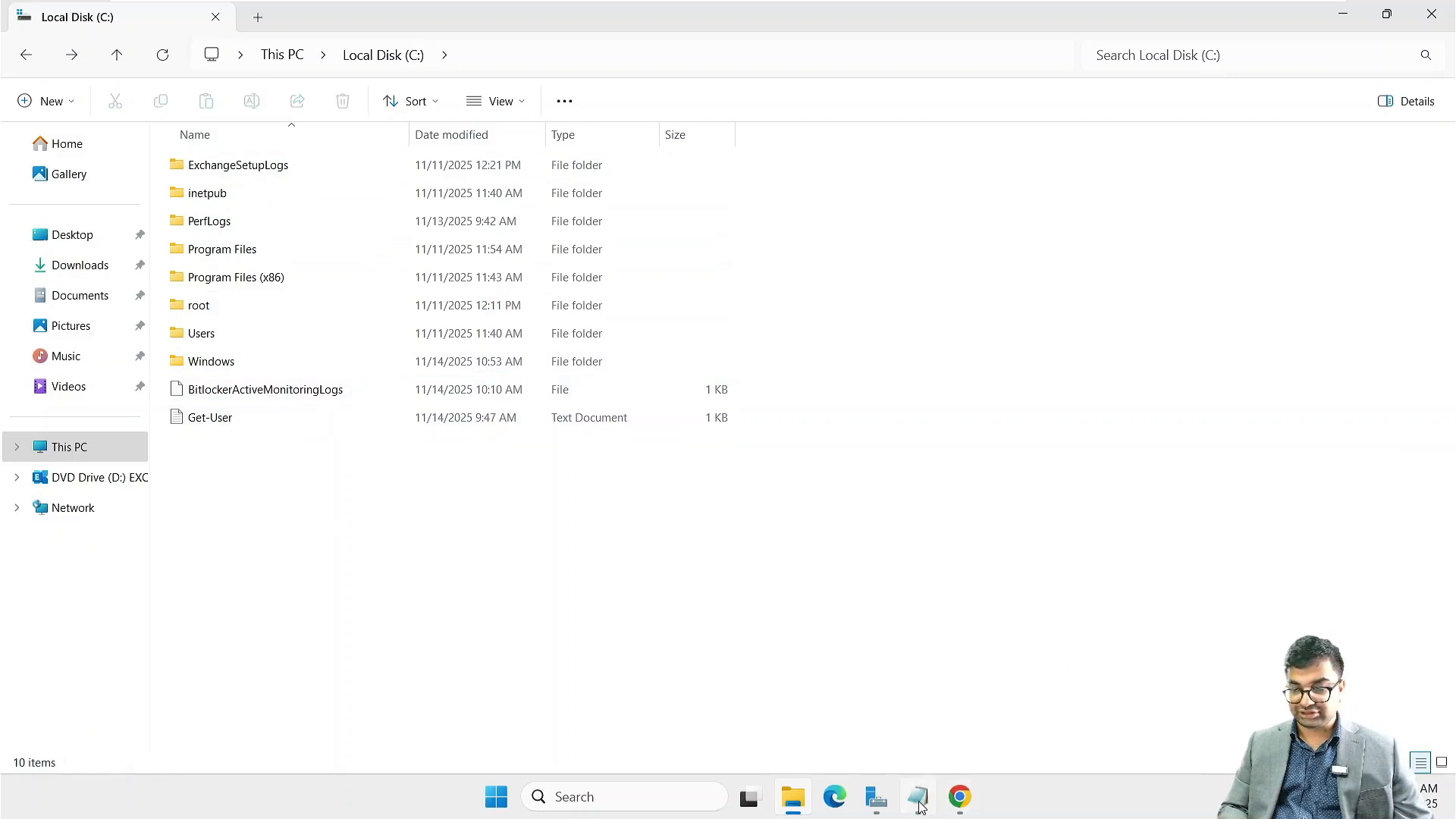
{"action": "left_click", "coordinate": [872, 802]}
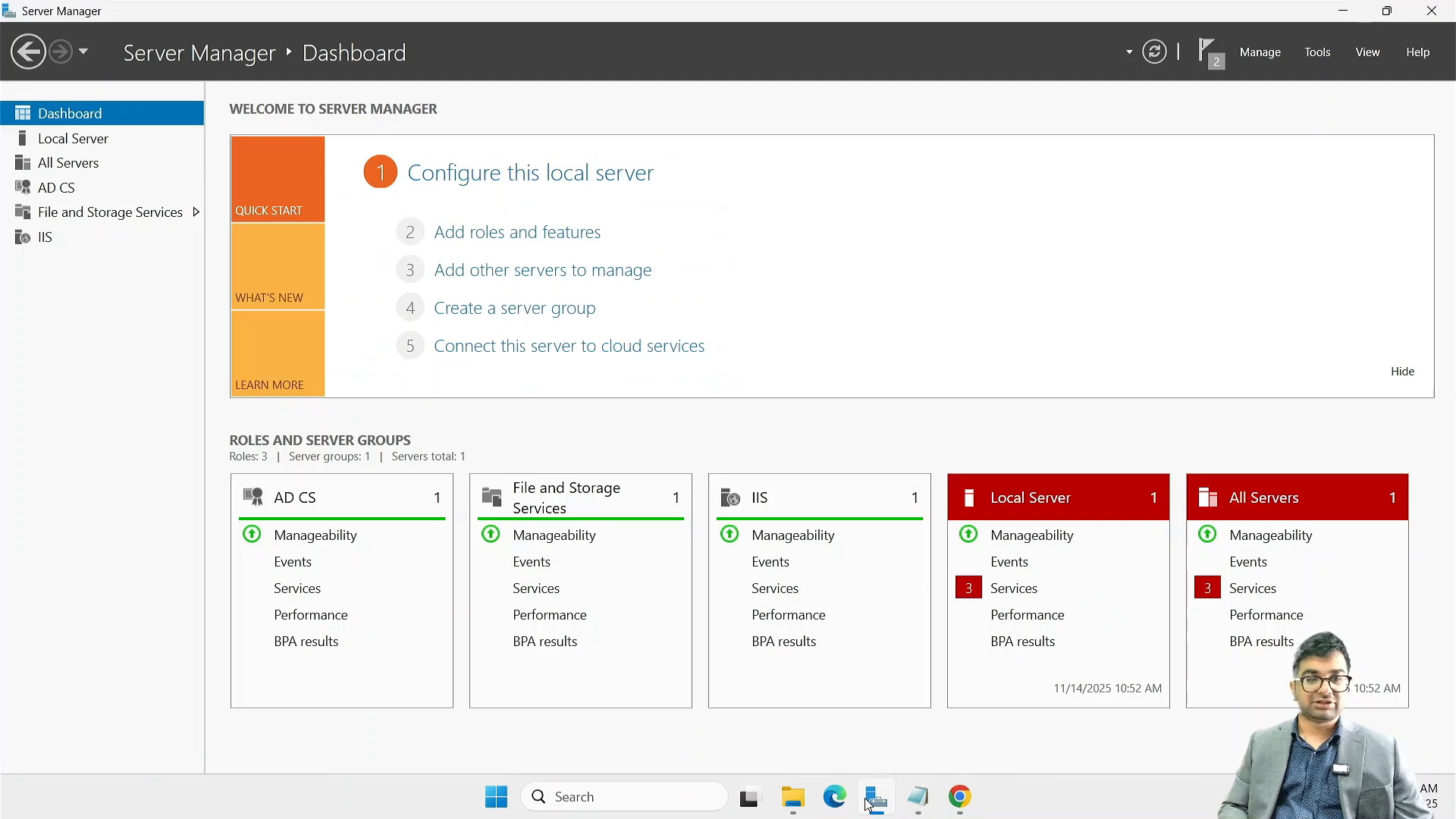
{"action": "left_click", "coordinate": [872, 800]}
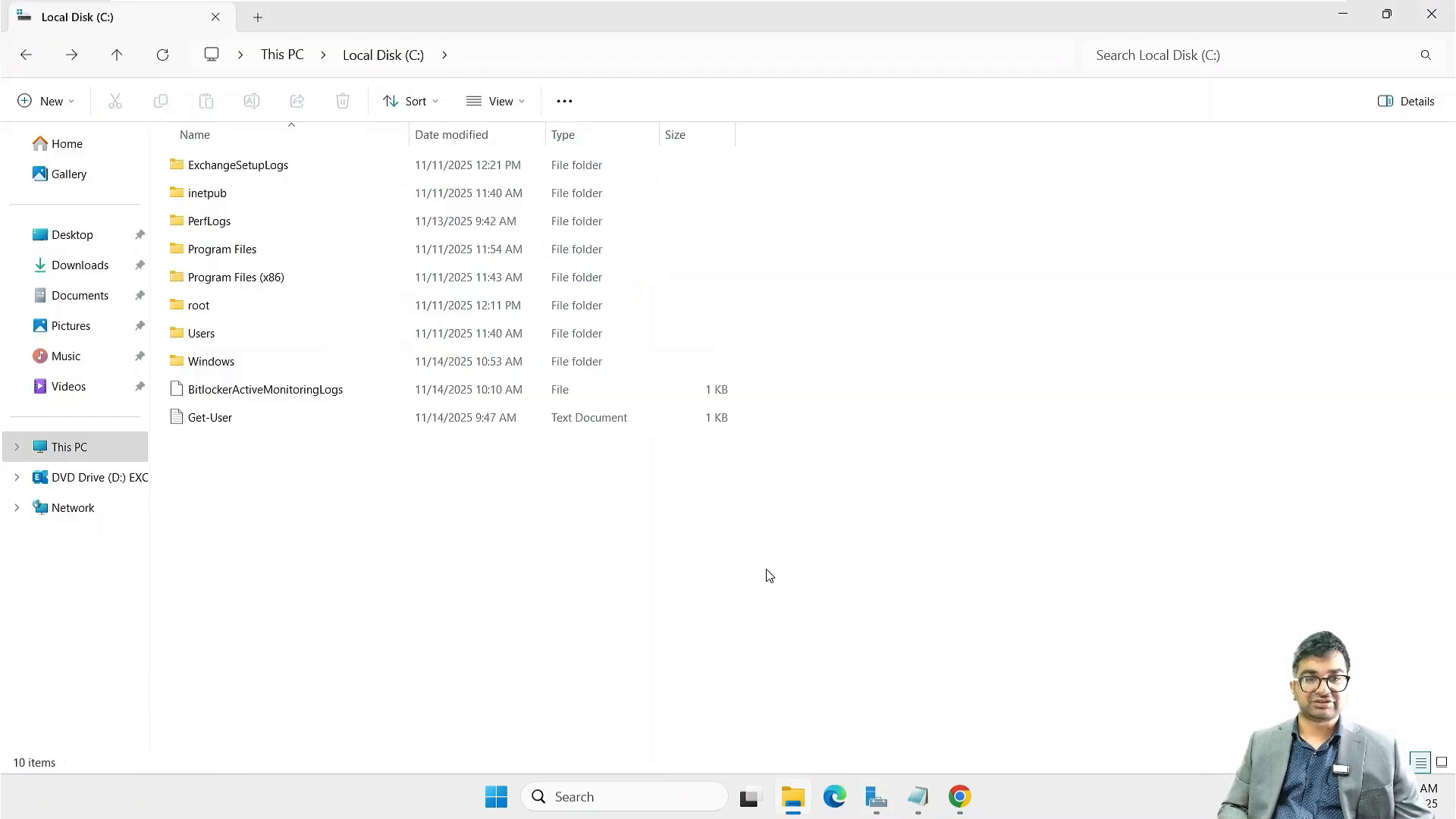